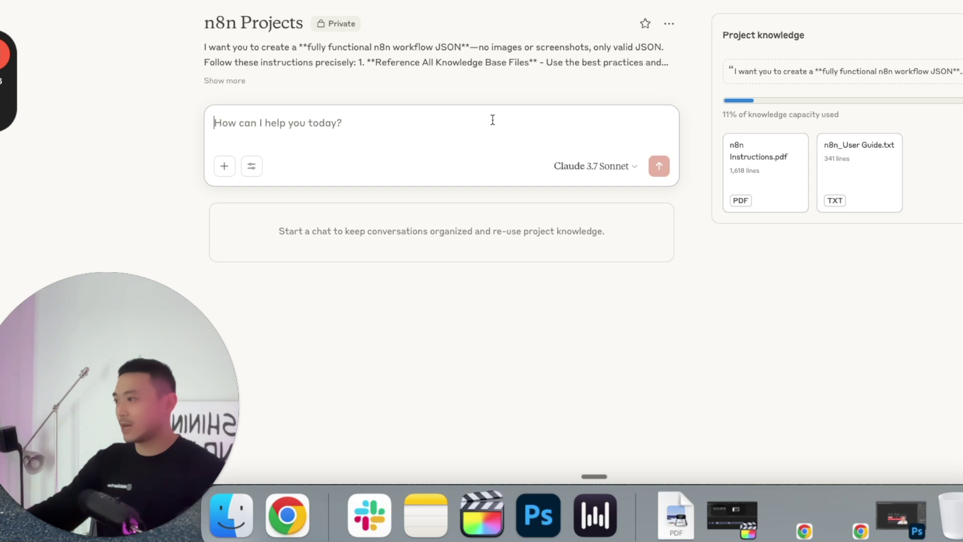
Step: Ask Claude for an end-to-end n8n workflow covering form submission, 3-day email and 7-day SMS follow-ups, and CRM updates with associated tags
key(fn)
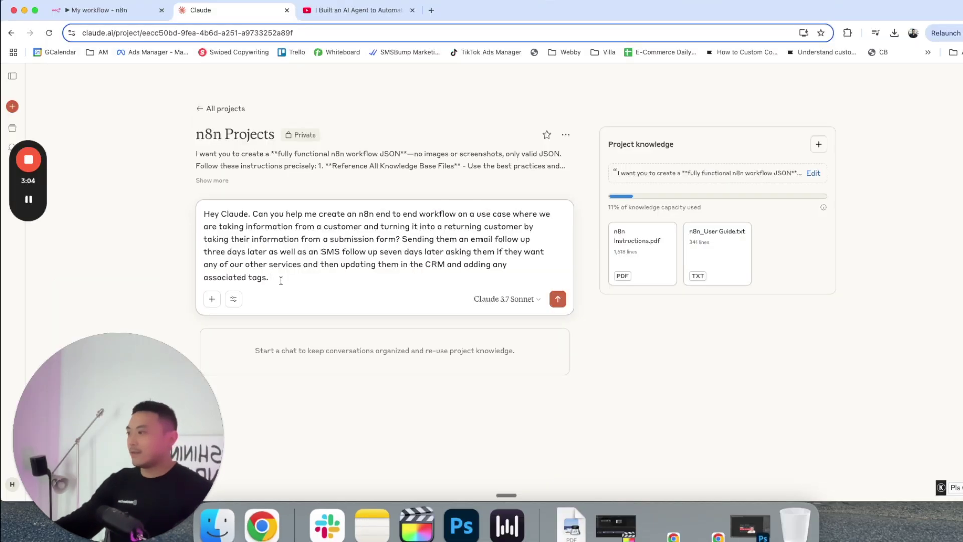
drag(311, 203, 241, 168)
drag(226, 250, 211, 212)
click(286, 241)
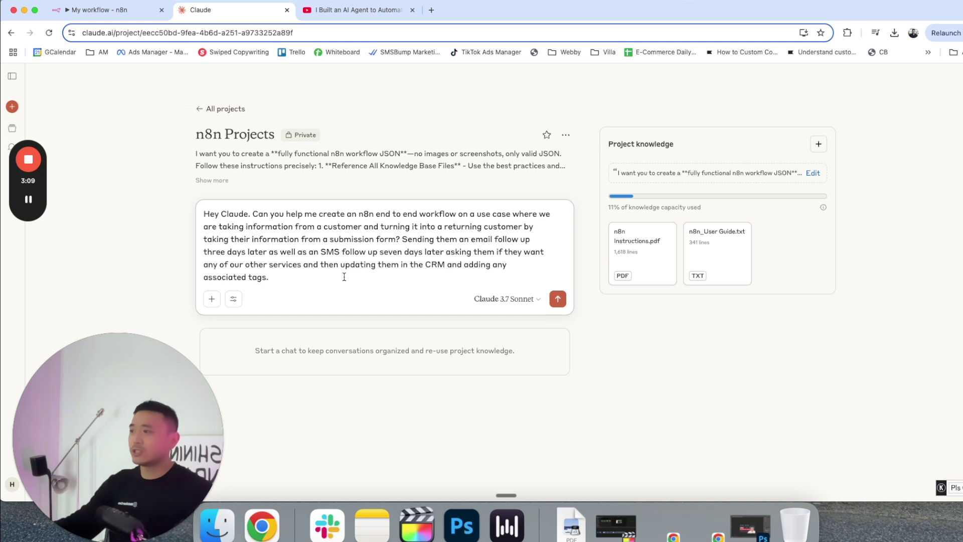
click(558, 299)
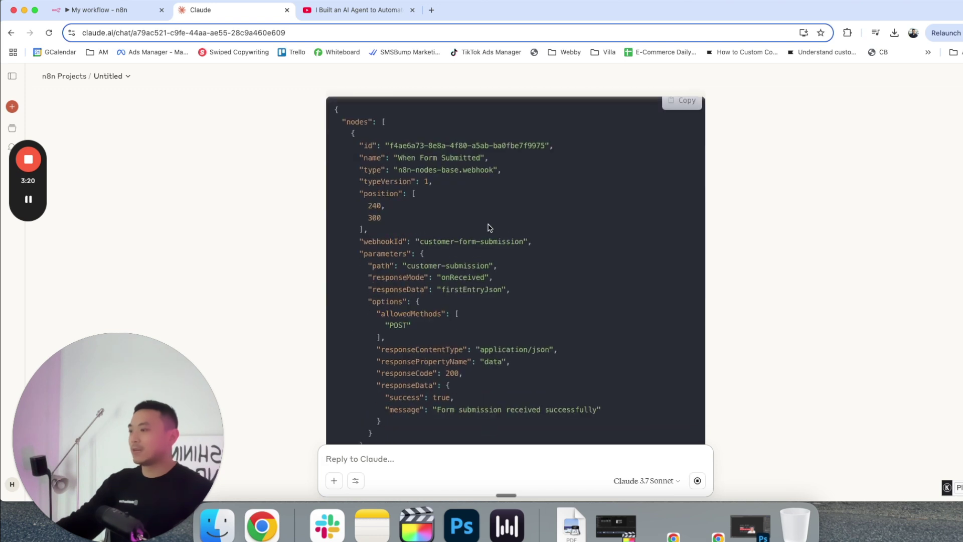
Step: Review the component list and the generated workflow JSON in the reply
scroll(625, 239, up, 15)
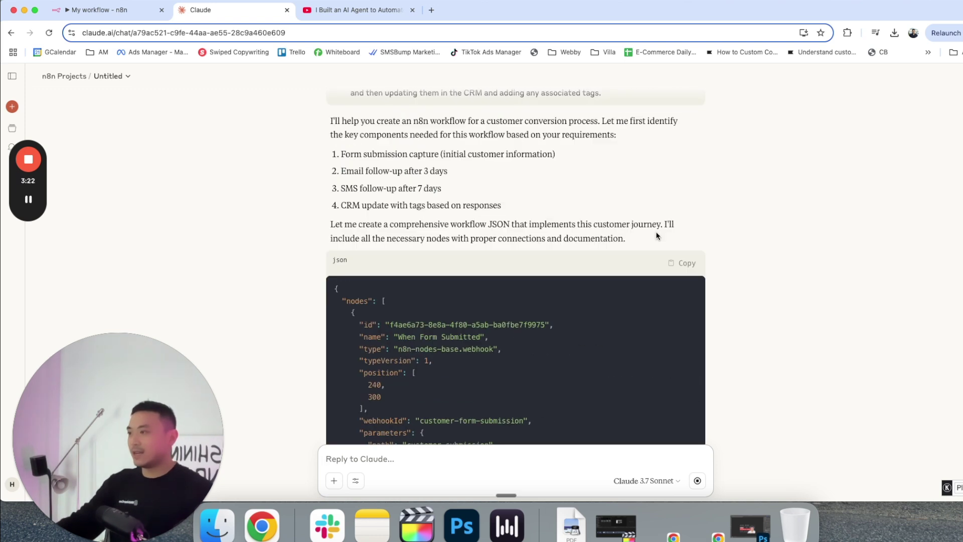
scroll(585, 244, down, 4)
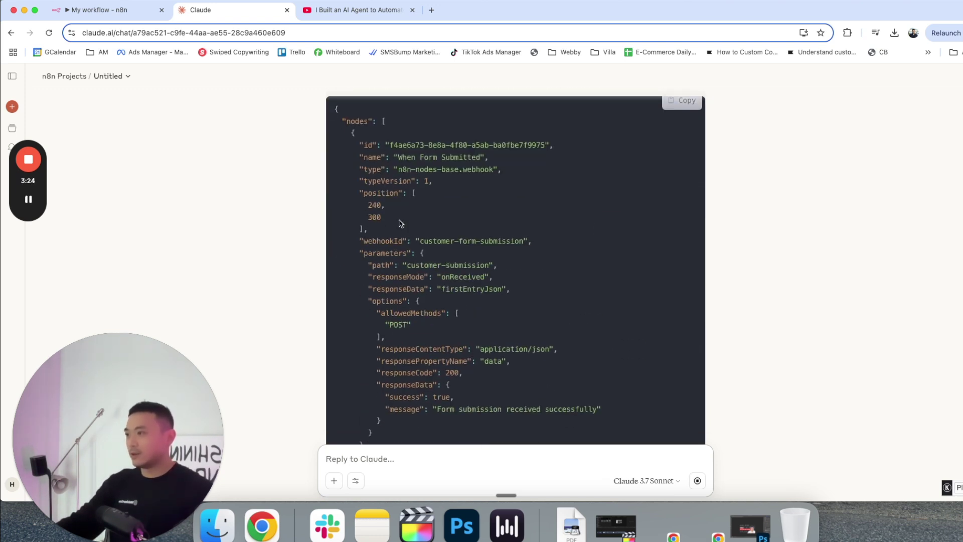
scroll(401, 241, down, 5)
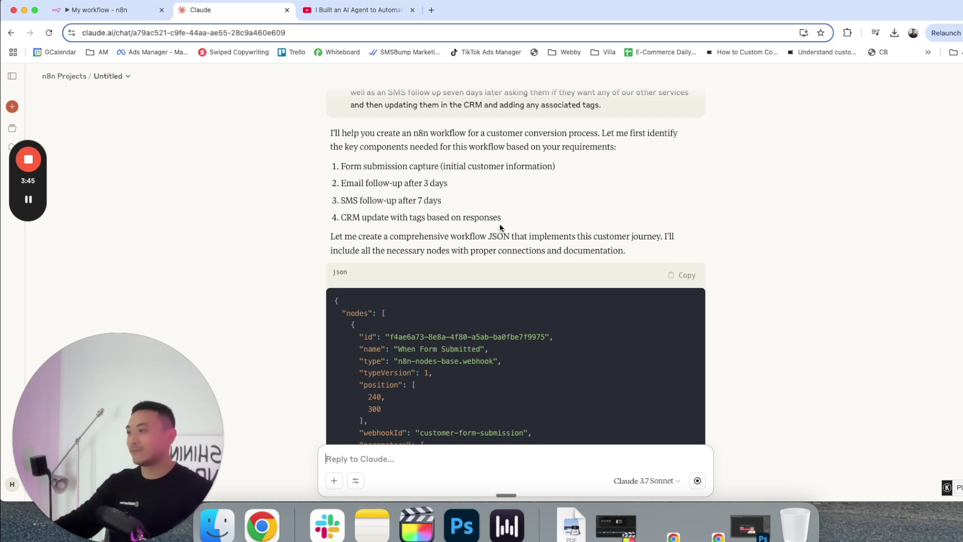
scroll(519, 201, down, 15)
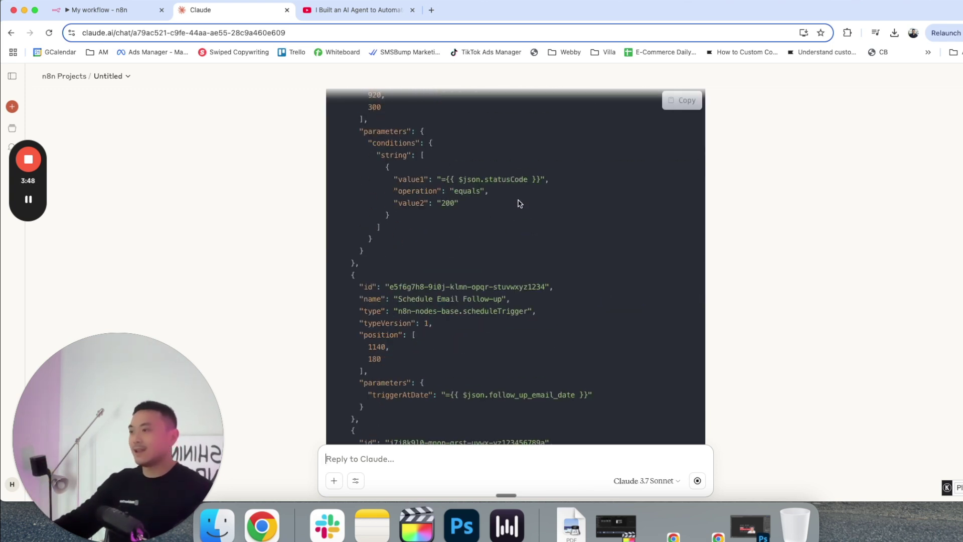
scroll(518, 205, down, 5)
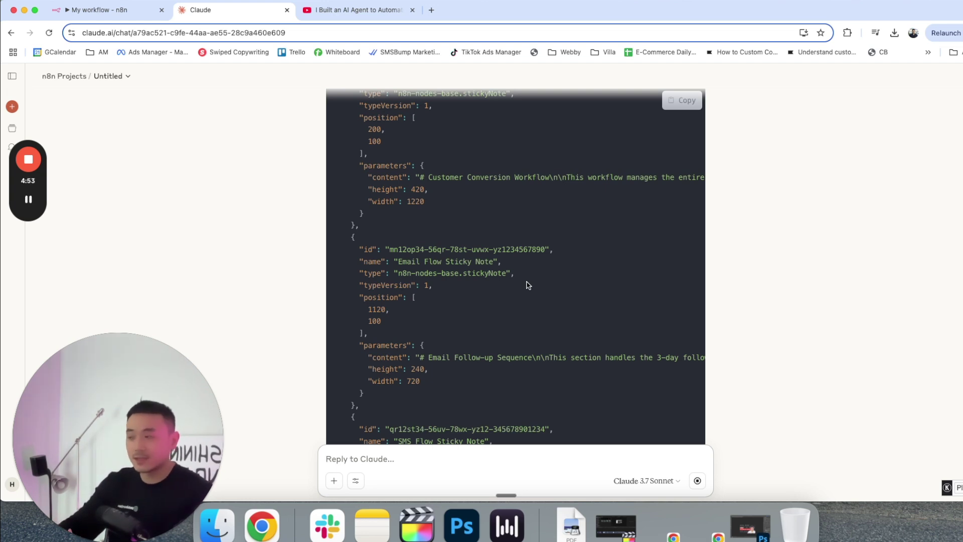
key(super+v)
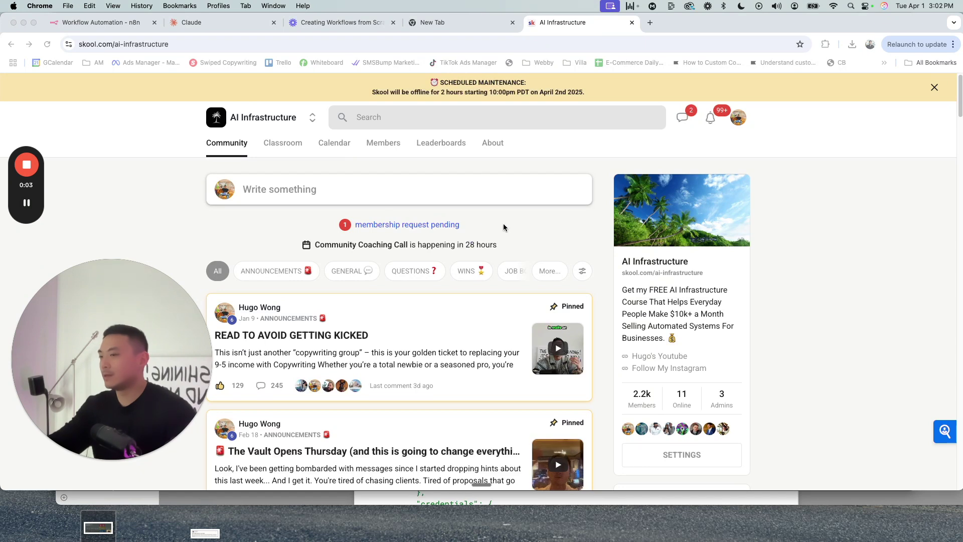
Step: Read through the "n8n Workflow Backup to Google Drive Resource" lesson in the AI Infrastructure classroom on Skool
scroll(577, 301, down, 1)
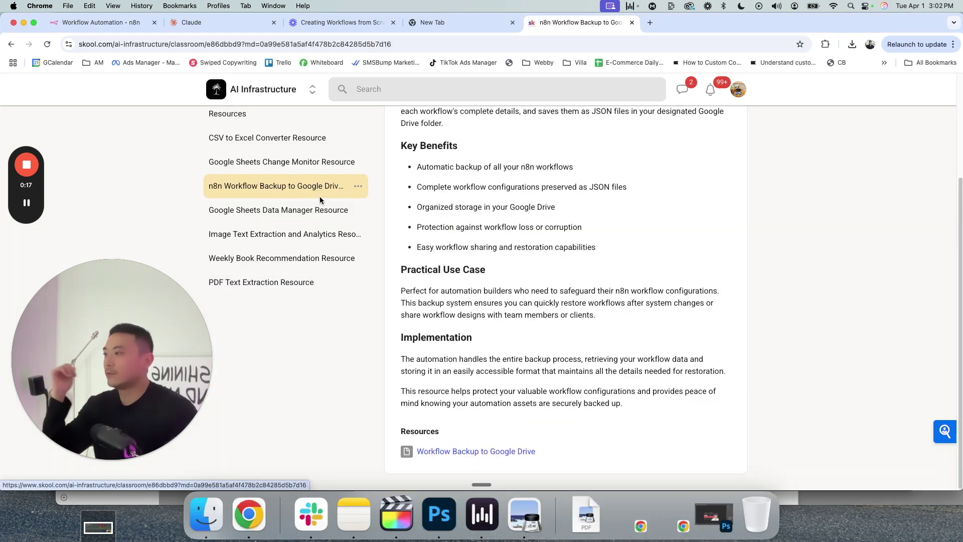
scroll(602, 251, up, 3)
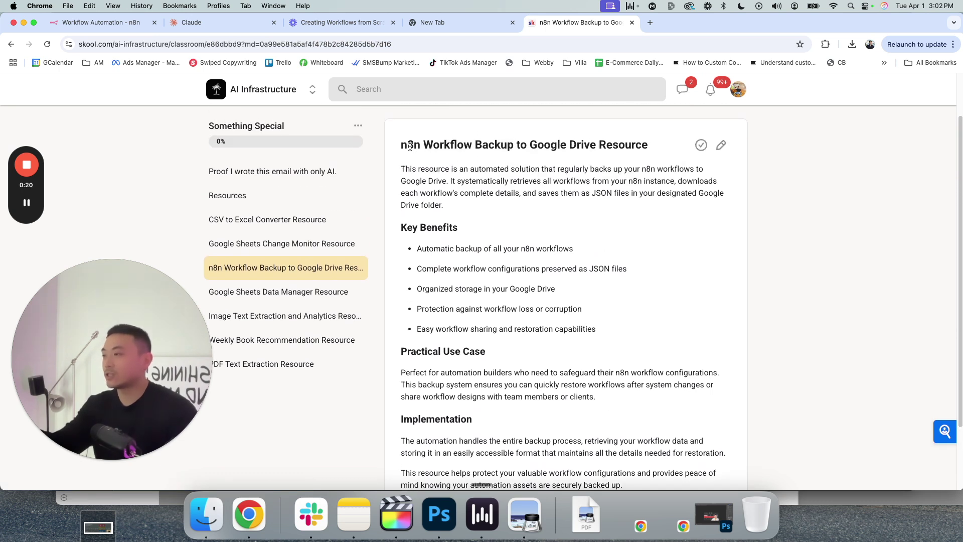
scroll(575, 234, down, 3)
scroll(573, 270, down, 1)
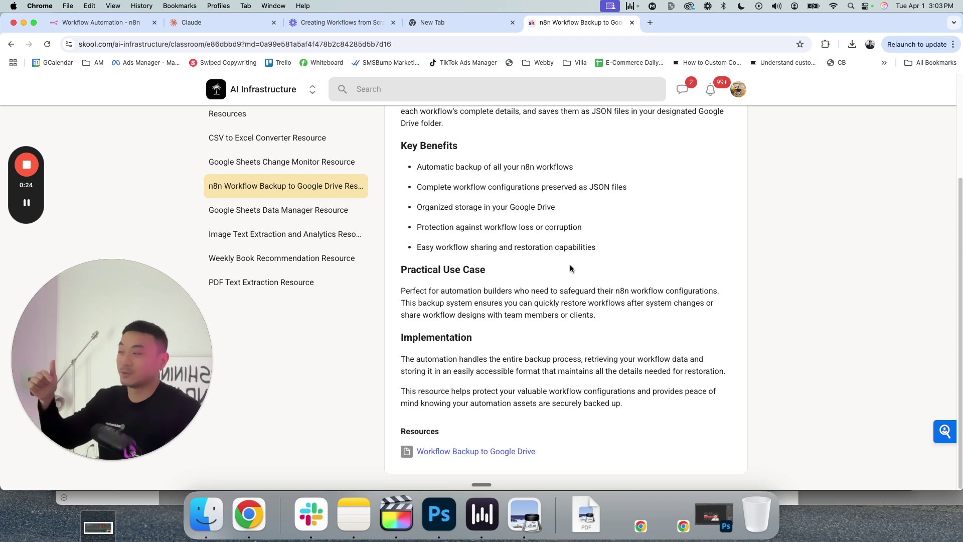
scroll(532, 216, up, 5)
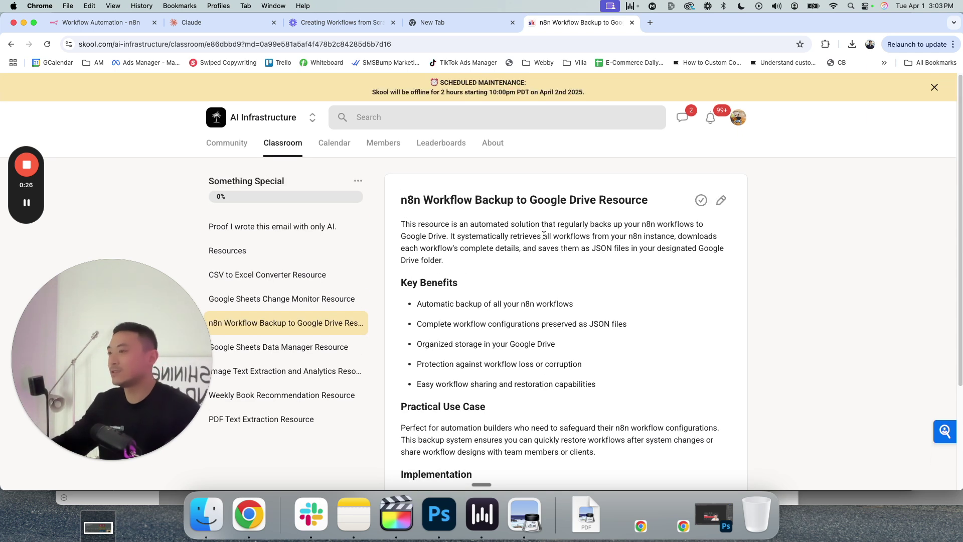
scroll(545, 235, down, 5)
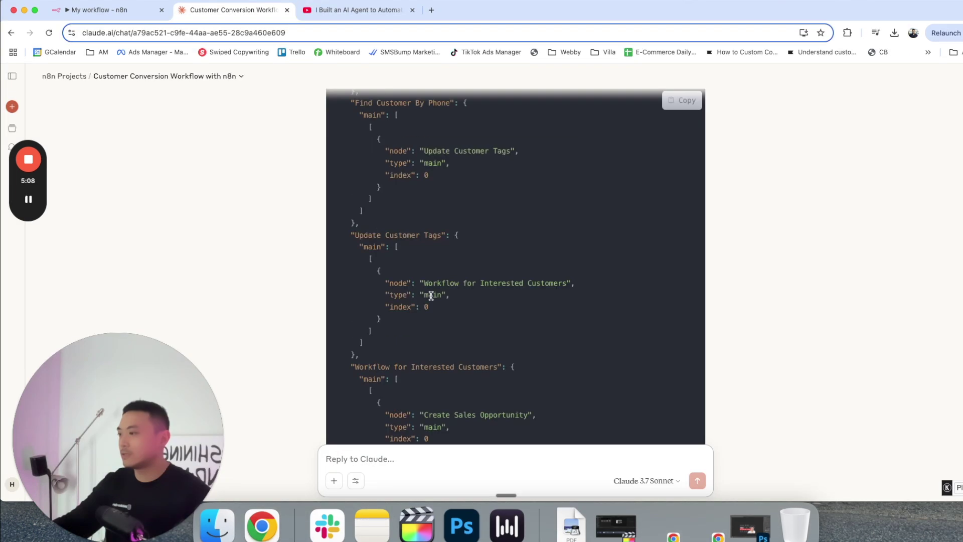
Step: Check the end of the generated customer conversion workflow JSON and copy the whole code block
scroll(432, 296, up, 3)
scroll(436, 298, down, 5)
scroll(446, 306, down, 10)
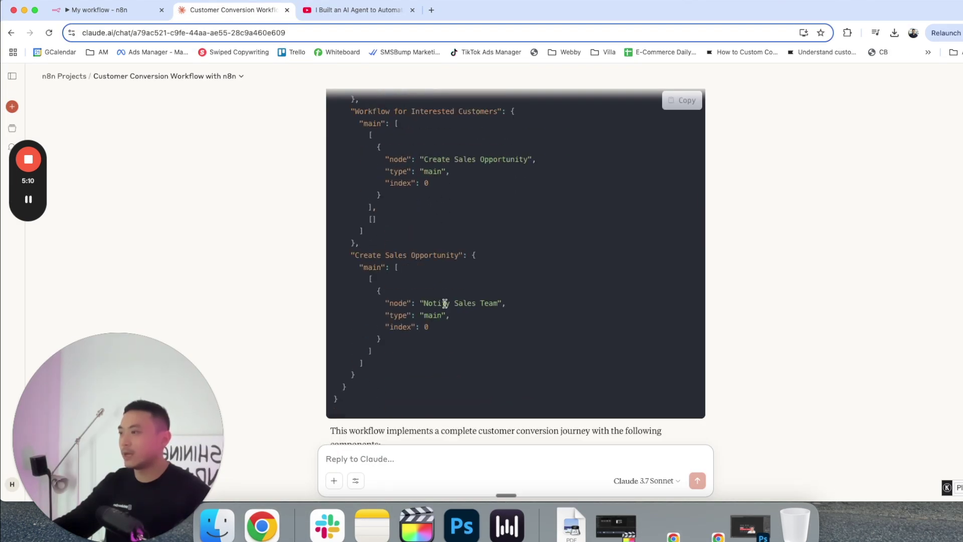
scroll(446, 307, up, 6)
scroll(446, 307, up, 5)
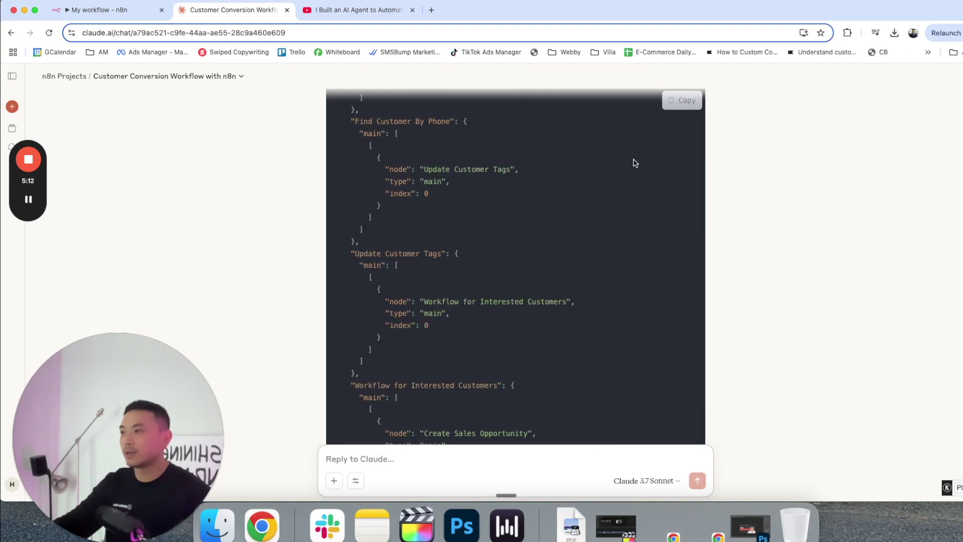
click(682, 99)
Step: Switch to n8n, create a new workflow, and paste the copied JSON onto its empty canvas
click(115, 16)
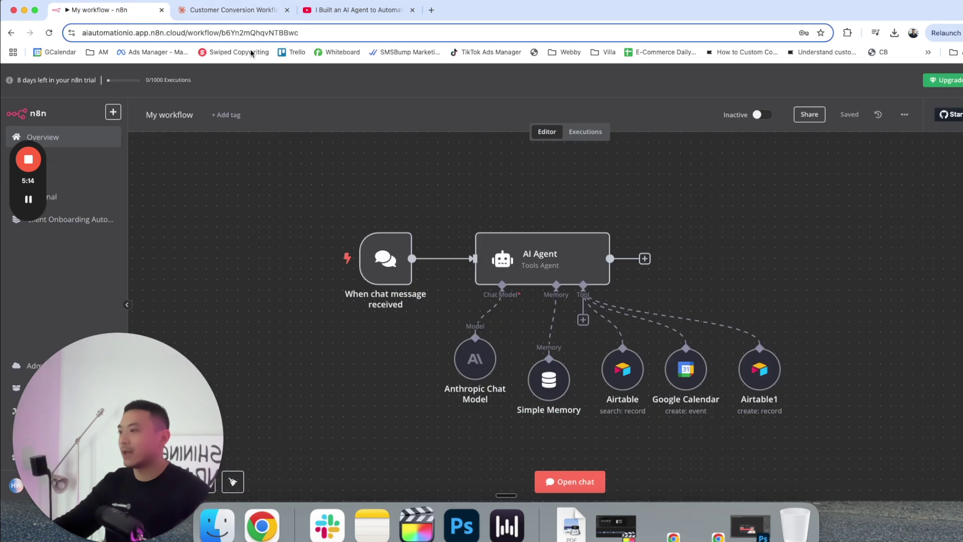
click(98, 146)
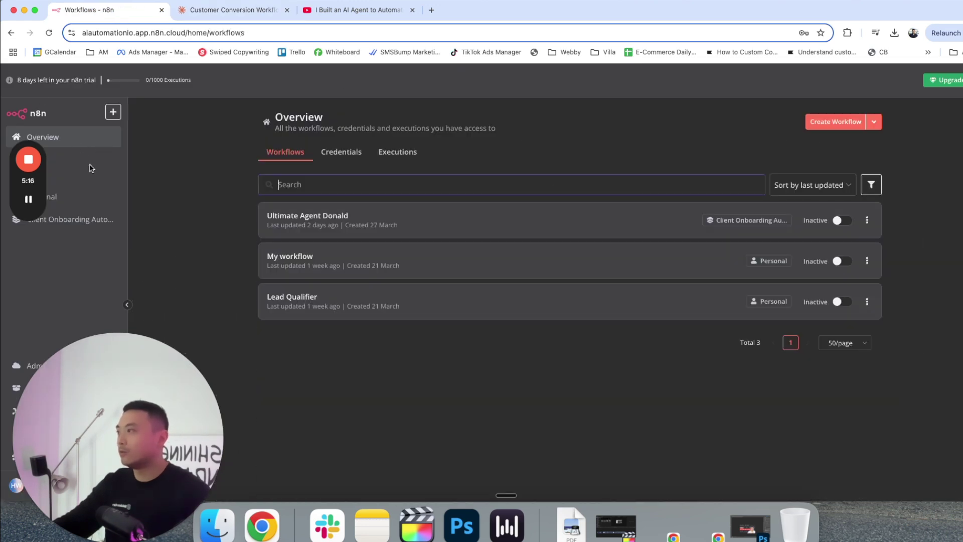
click(831, 124)
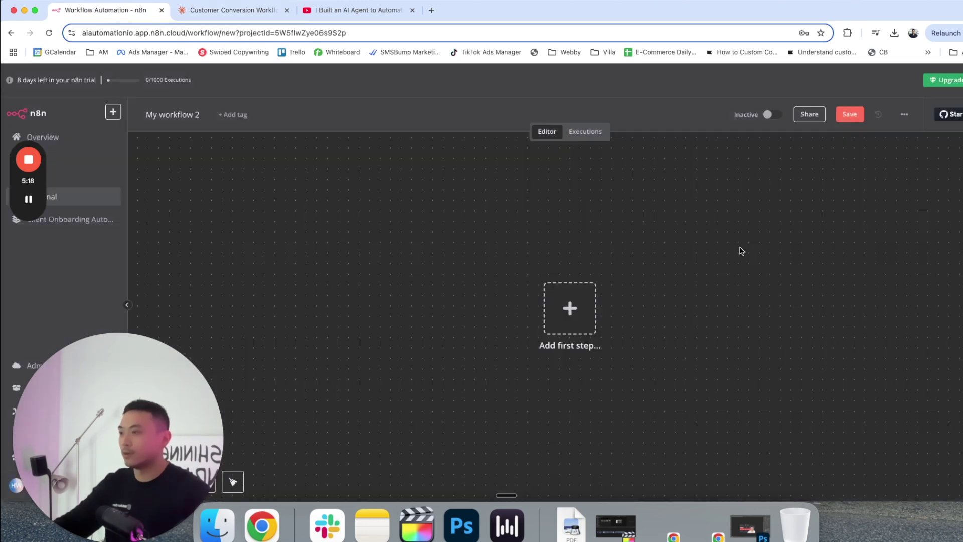
key(super+v)
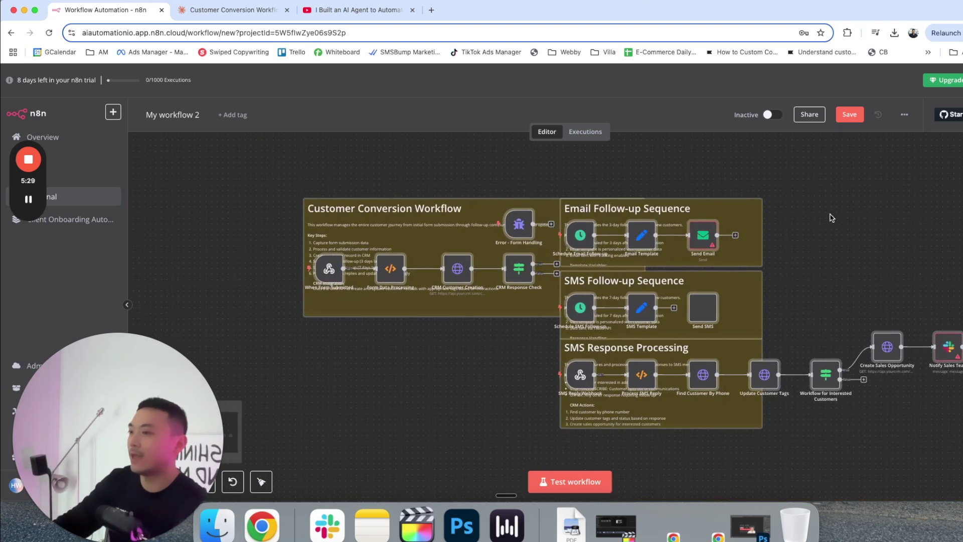
Step: Move the Customer Conversion Workflow and Email Follow-up Sequence notes above their nodes, narrowing the Customer Conversion Workflow note
scroll(832, 217, right, 3)
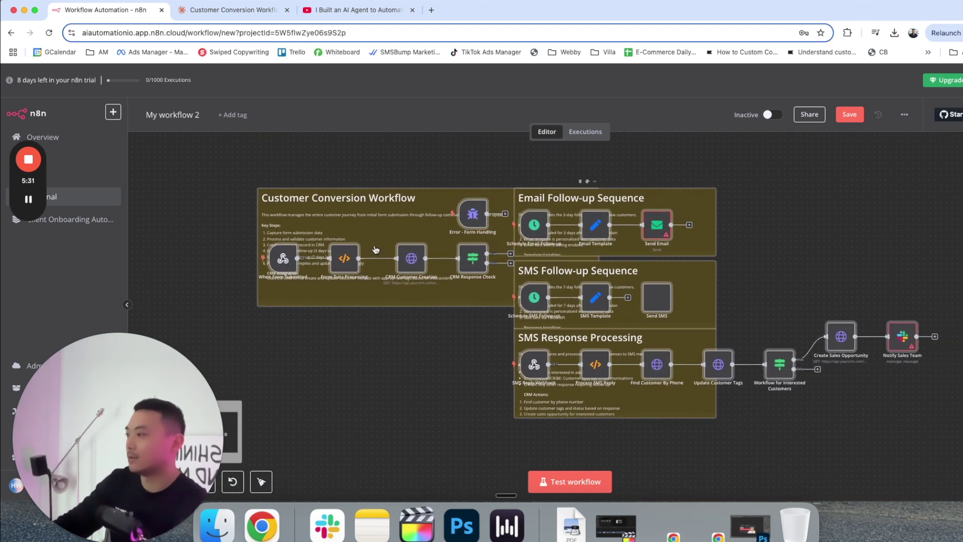
scroll(371, 250, up, 2)
drag(353, 263, 238, 168)
drag(499, 141, 382, 146)
drag(591, 224, 590, 162)
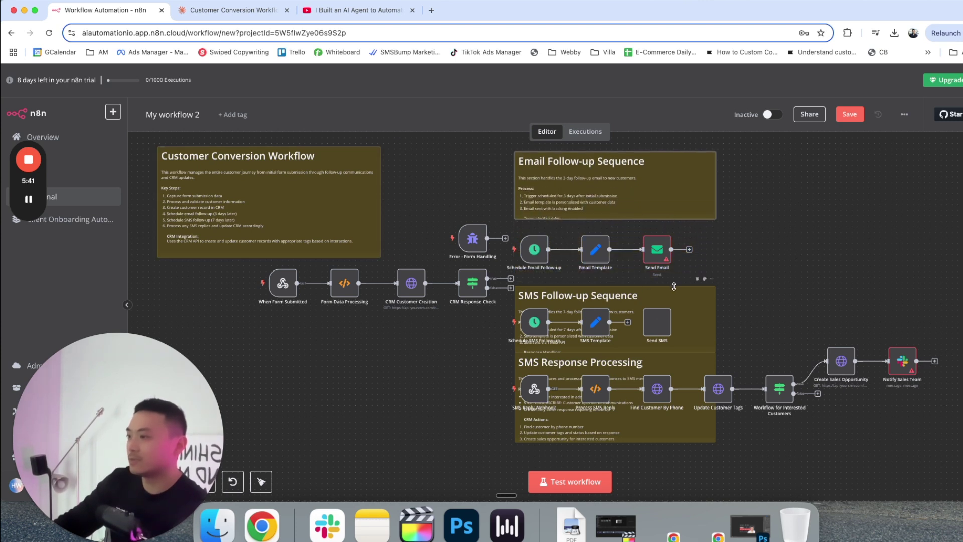
Step: Move the SMS Follow-up Sequence note beside the Send SMS node and the SMS Response Processing note below its node row
drag(683, 303, 877, 292)
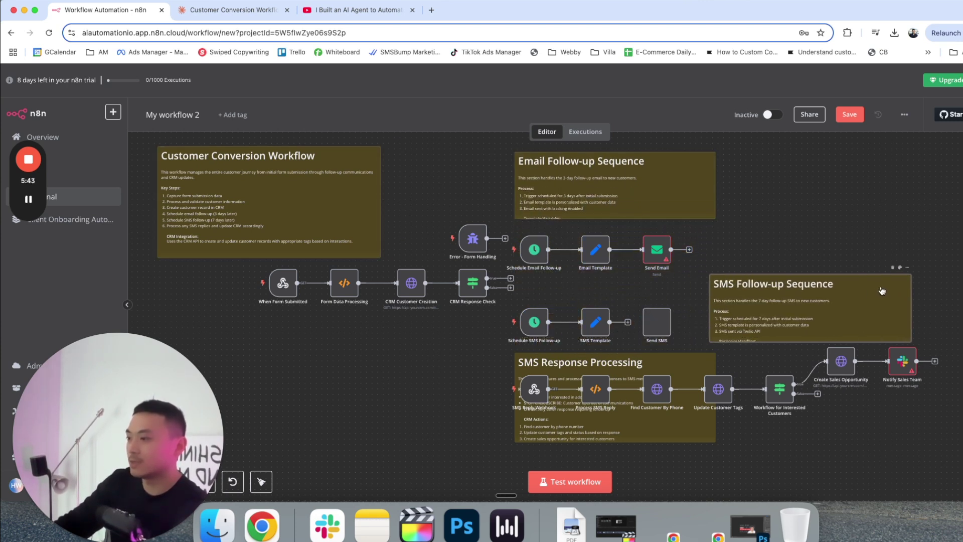
drag(675, 421, 675, 486)
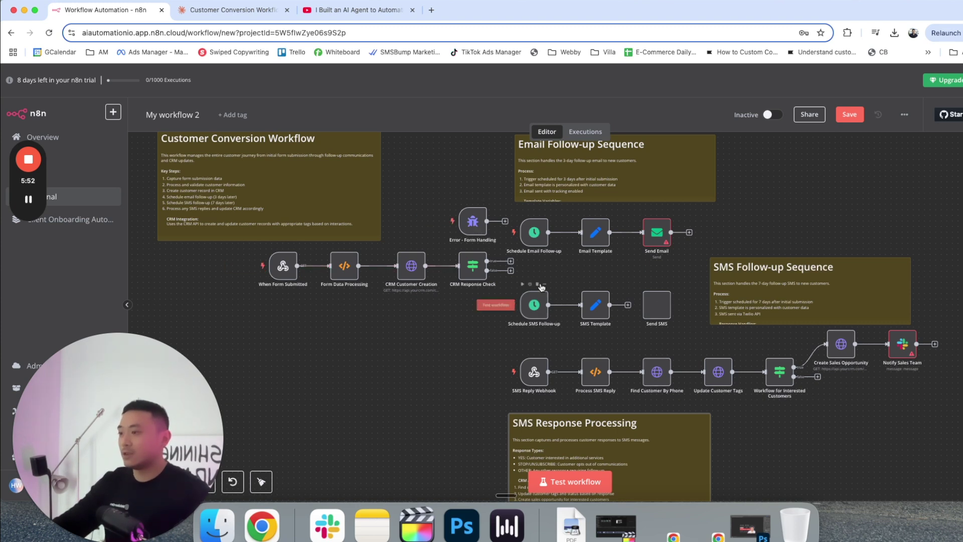
scroll(639, 341, down, 4)
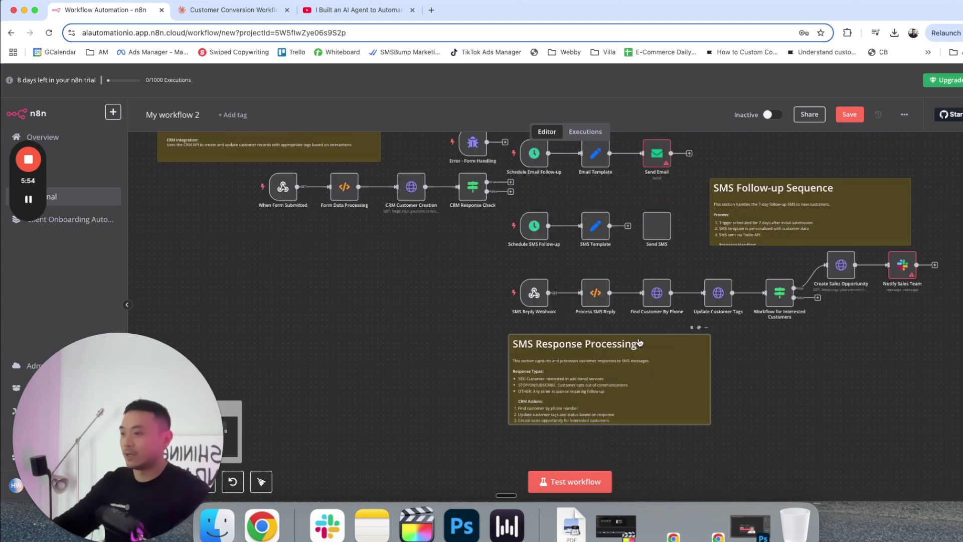
scroll(702, 281, up, 3)
drag(774, 277, 761, 271)
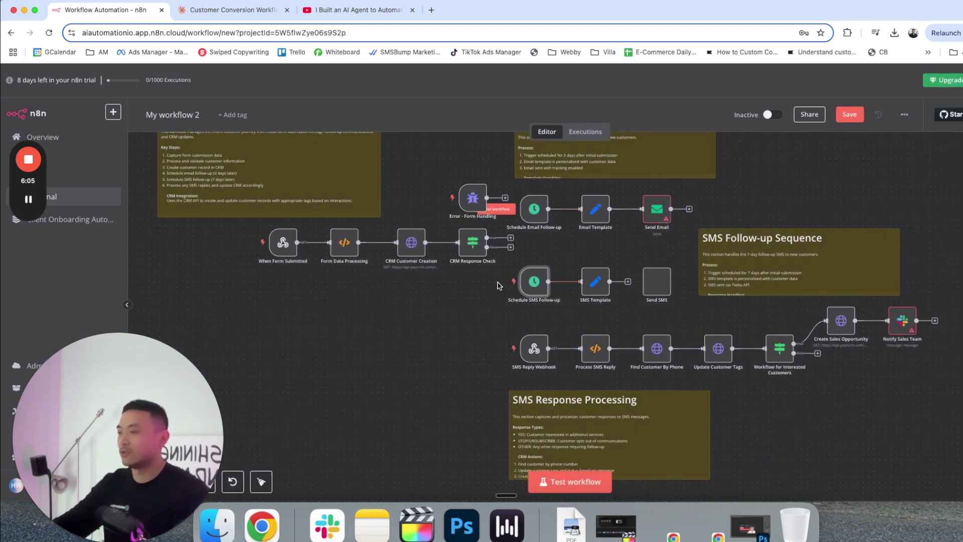
drag(238, 306, 472, 248)
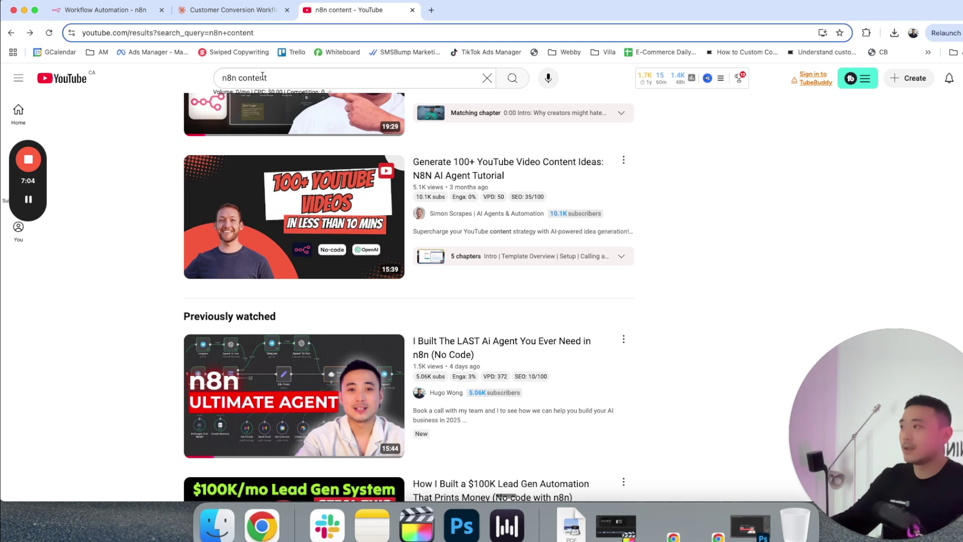
Step: Browse the "n8n content" results on YouTube and open "How I Built a $100K Lead Gen Automation That Prints Money (No-code with n8n)"
triple_click(279, 77)
click(707, 197)
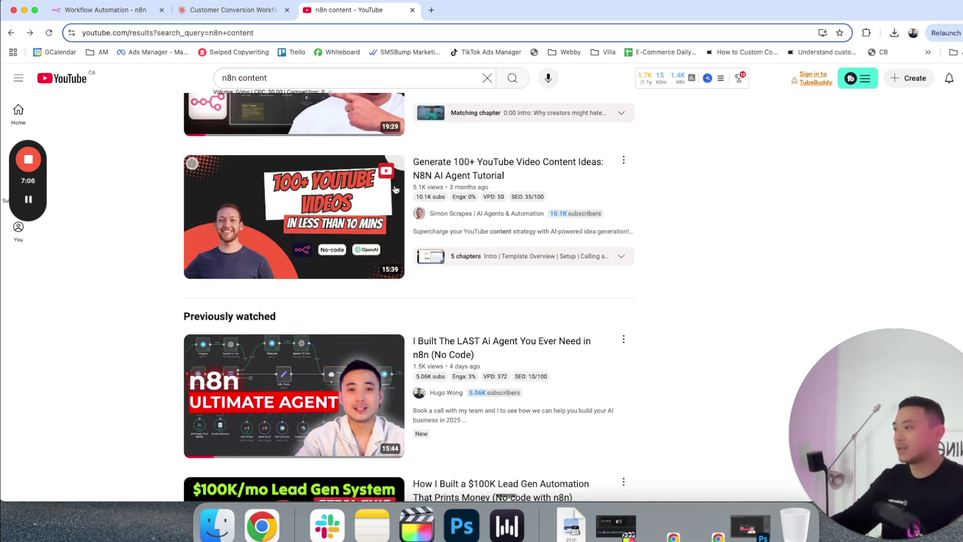
scroll(552, 200, up, 3)
scroll(427, 186, down, 7)
mouse_move(428, 187)
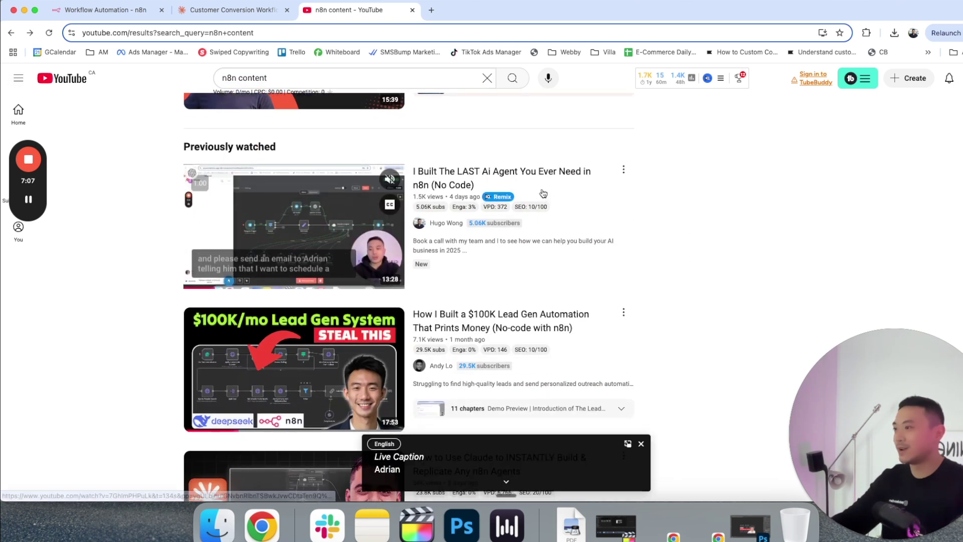
scroll(482, 196, down, 2)
scroll(603, 193, down, 2)
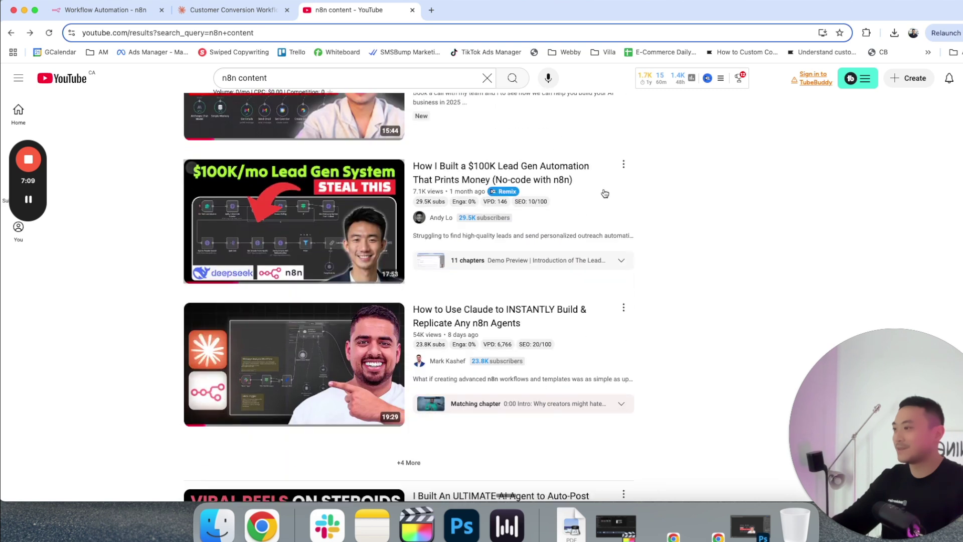
click(287, 216)
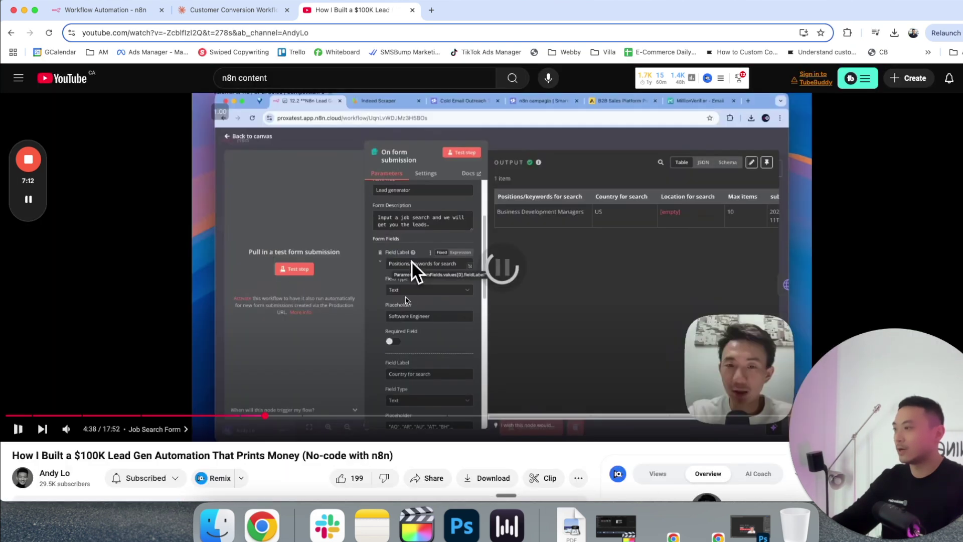
Step: Seek the video to 1:47 in the high-level overview chapter, with the full lead generation workflow in frame
click(110, 416)
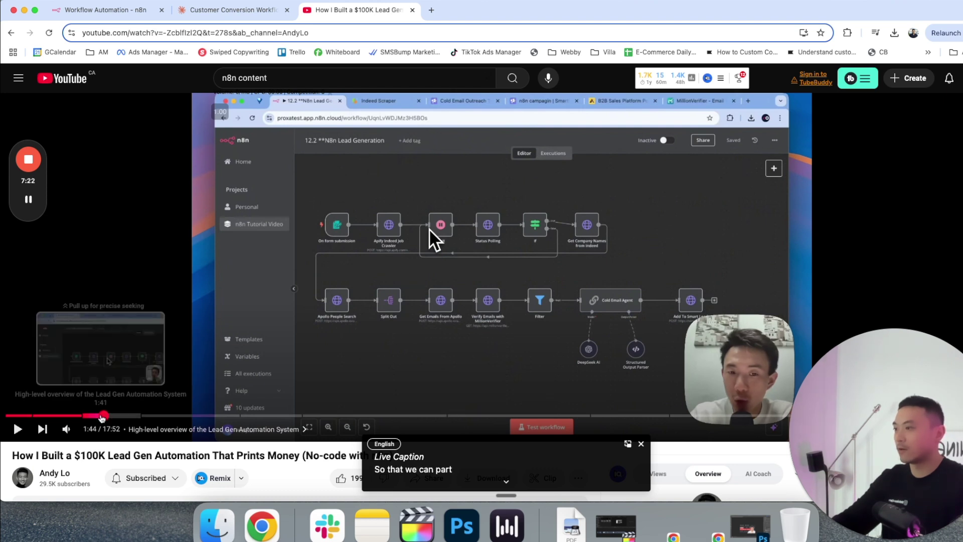
click(102, 416)
click(107, 416)
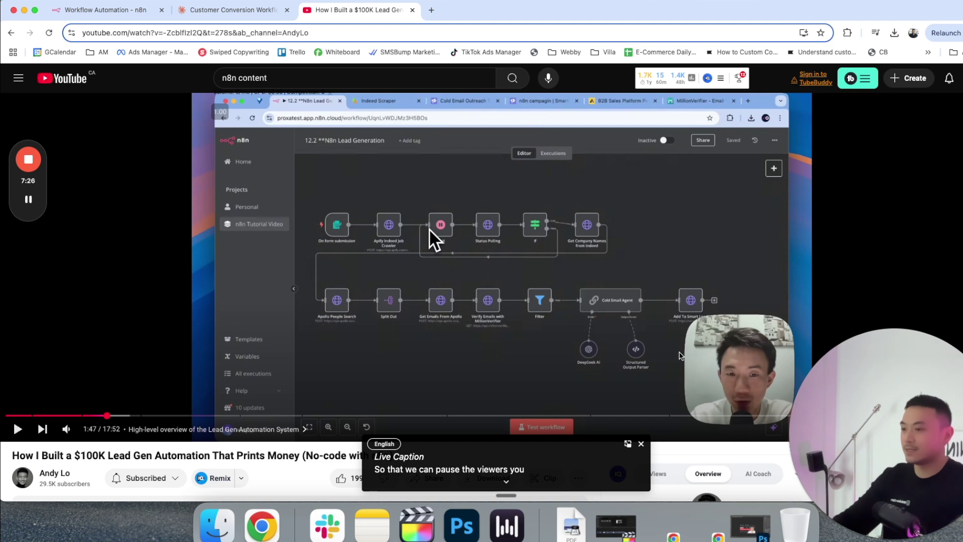
Step: Capture a screenshot of the lead generation workflow's node diagram in the paused video
scroll(567, 306, down, 3)
scroll(567, 306, up, 3)
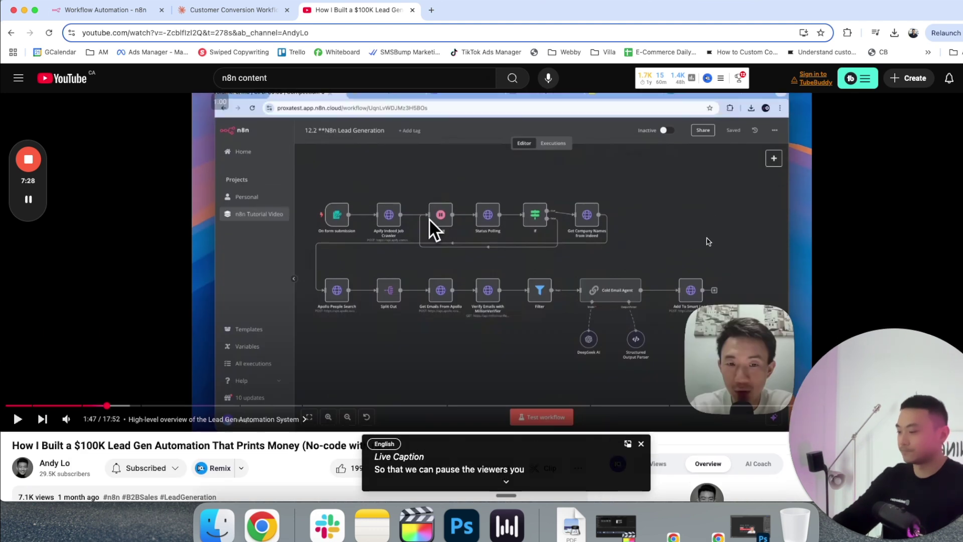
key(super+shift+4)
drag(307, 191, 691, 355)
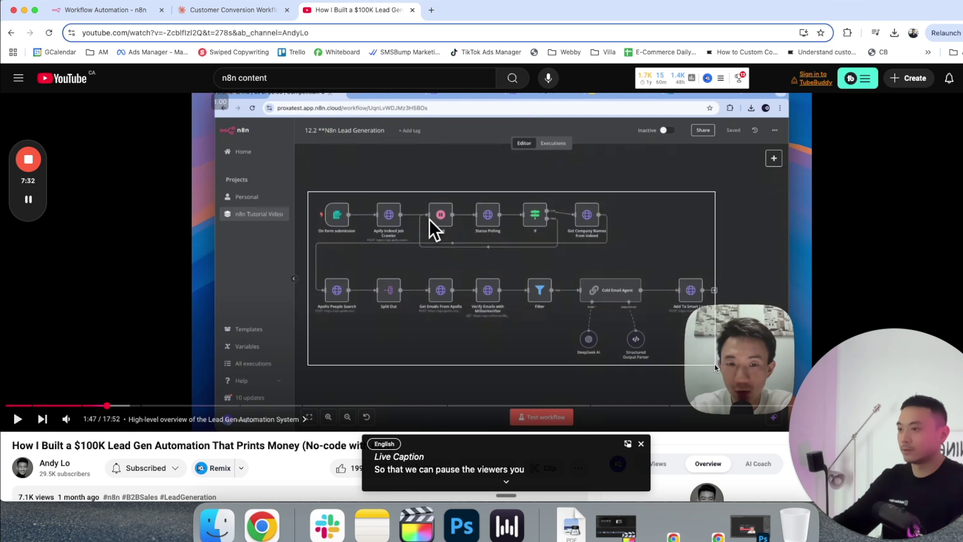
Step: Attach the workflow screenshot to the Customer Conversion chat in Claude and send a request to replicate it end-to-end as n8n JSON for pasting
scroll(494, 183, down, 15)
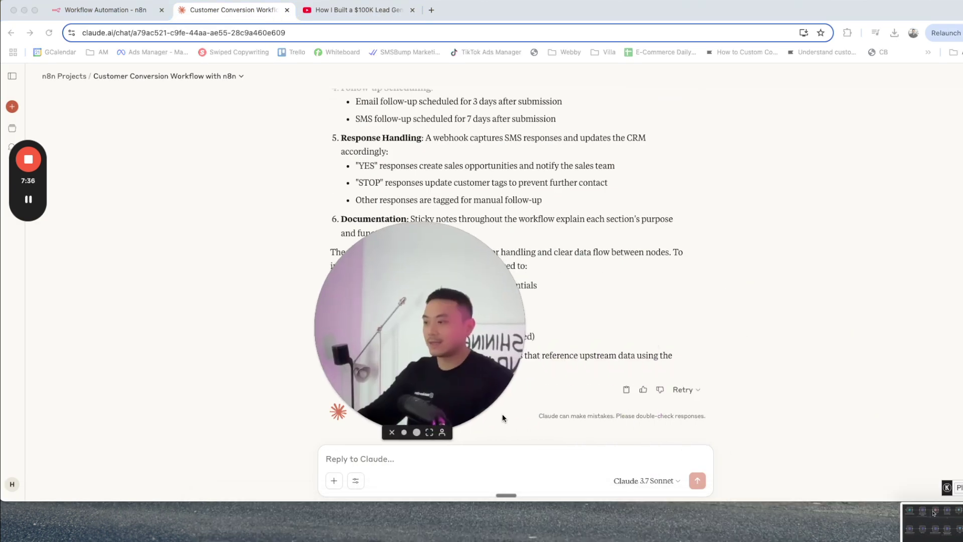
drag(917, 530, 438, 459)
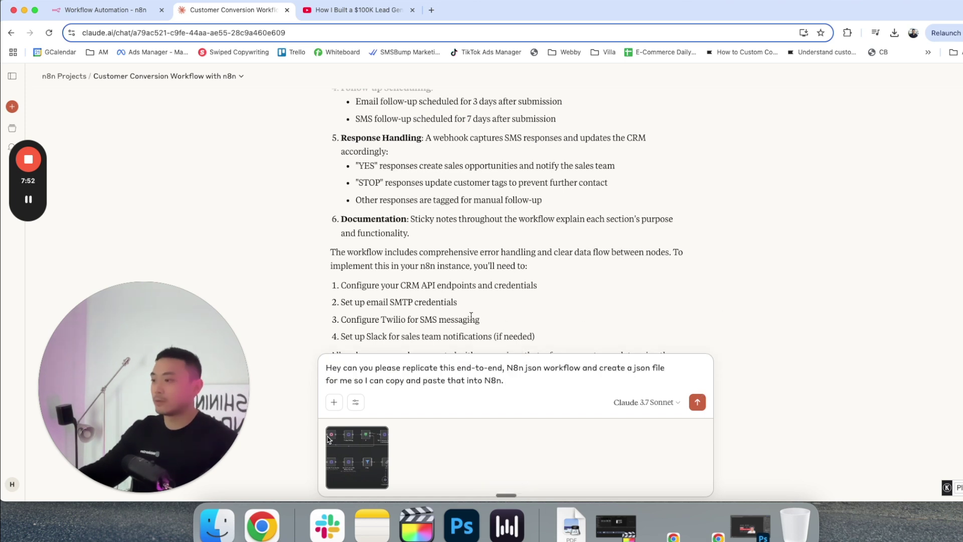
click(698, 403)
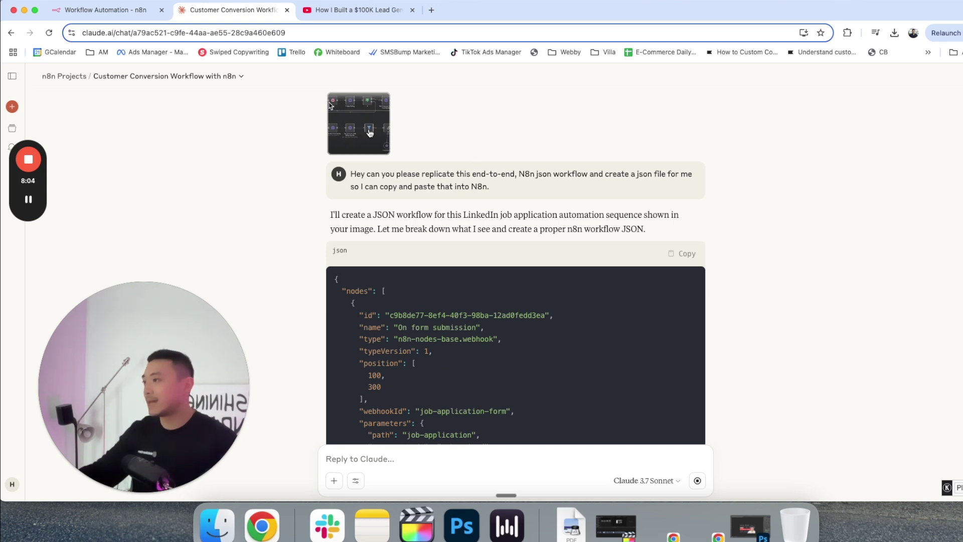
Step: Examine the node definitions in the workflow JSON that Claude is generating from the screenshot
scroll(544, 258, down, 10)
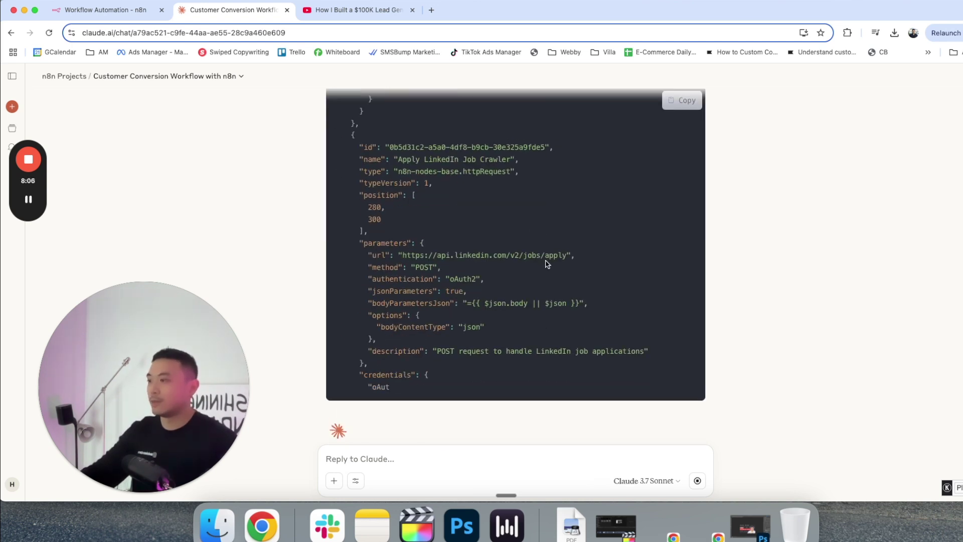
scroll(764, 254, up, 6)
scroll(764, 250, up, 7)
scroll(764, 252, down, 13)
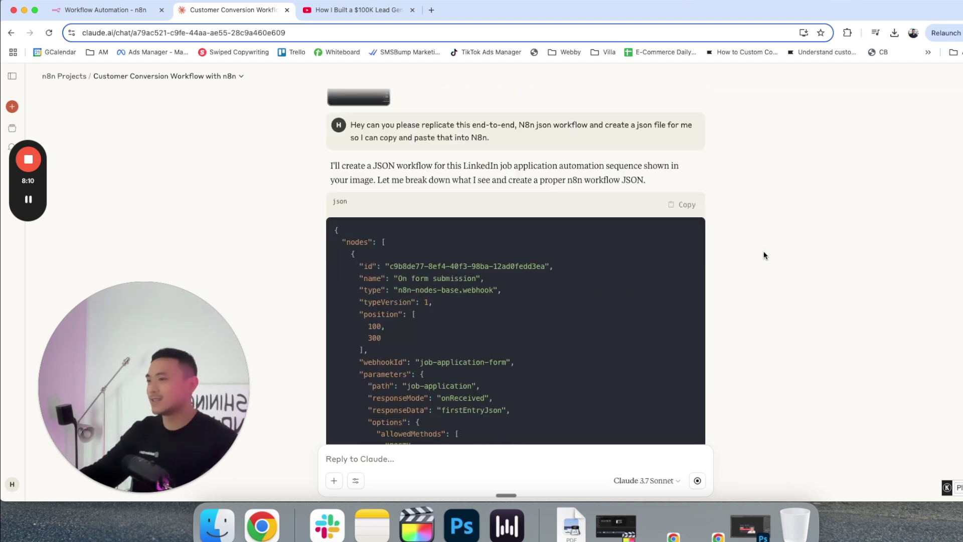
scroll(763, 257, down, 3)
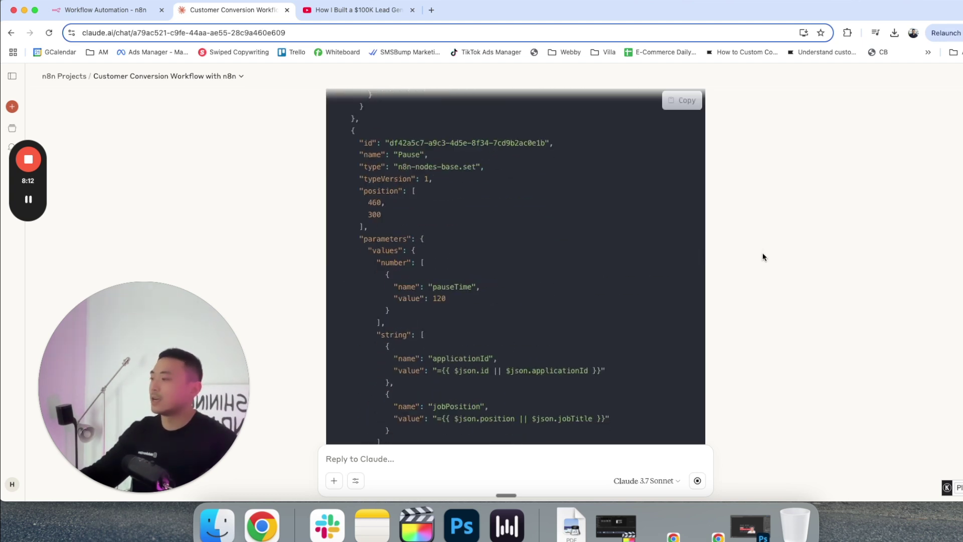
scroll(723, 249, down, 10)
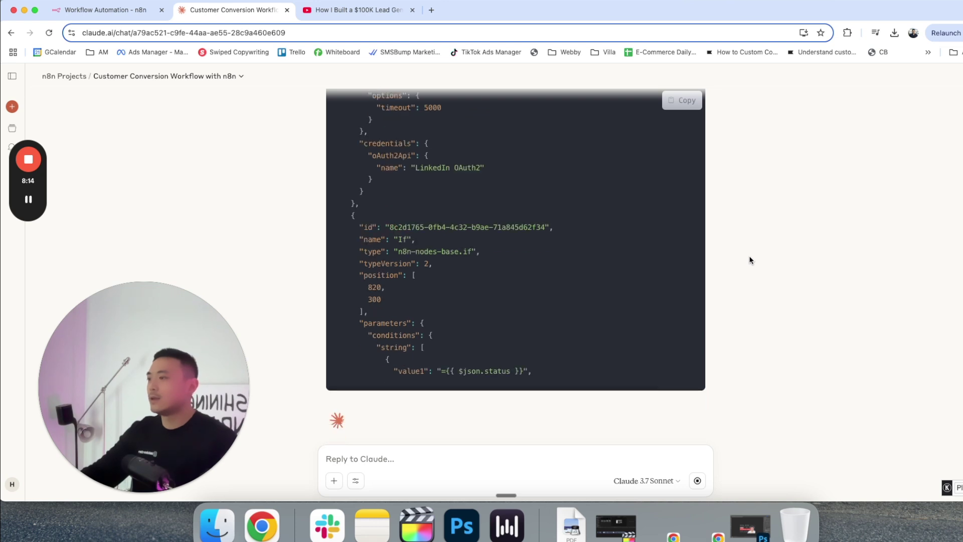
scroll(749, 262, down, 1)
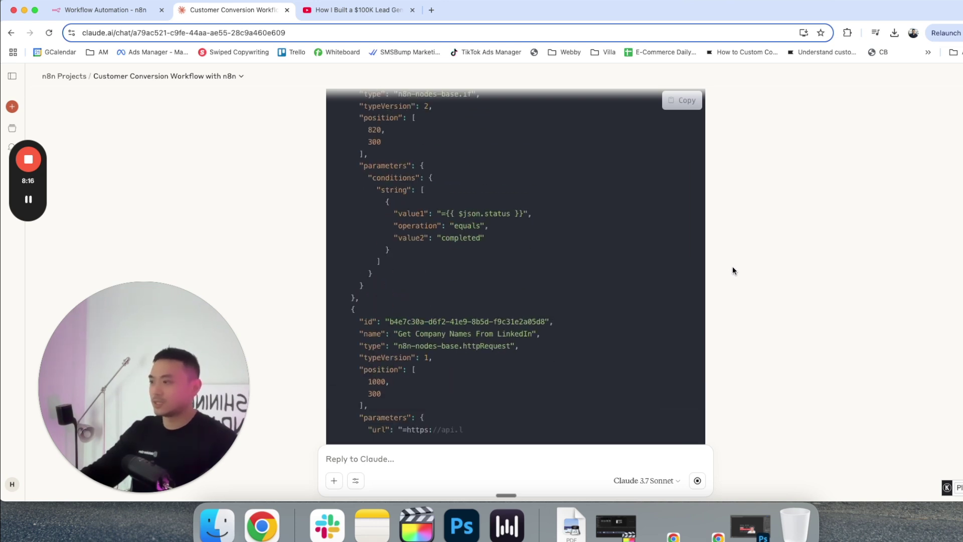
scroll(620, 236, up, 10)
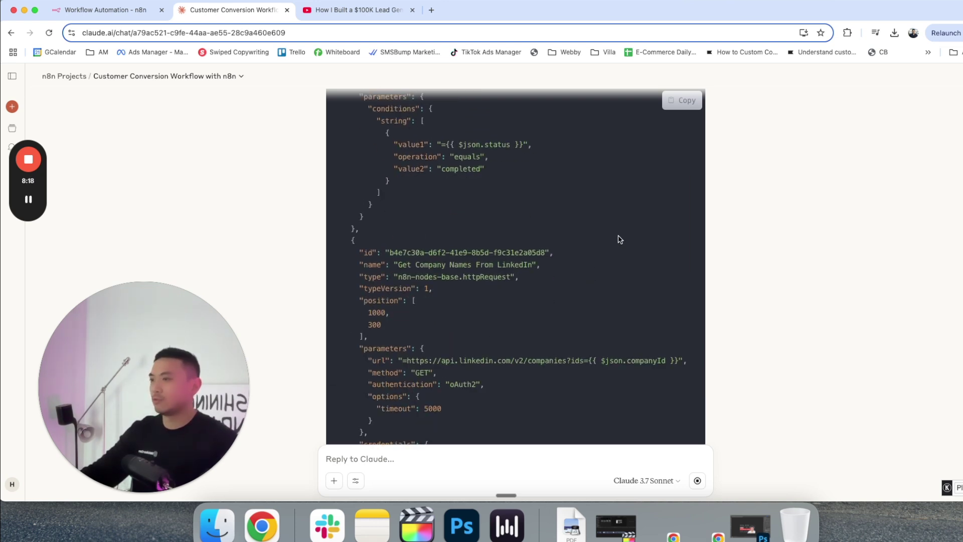
scroll(713, 232, up, 7)
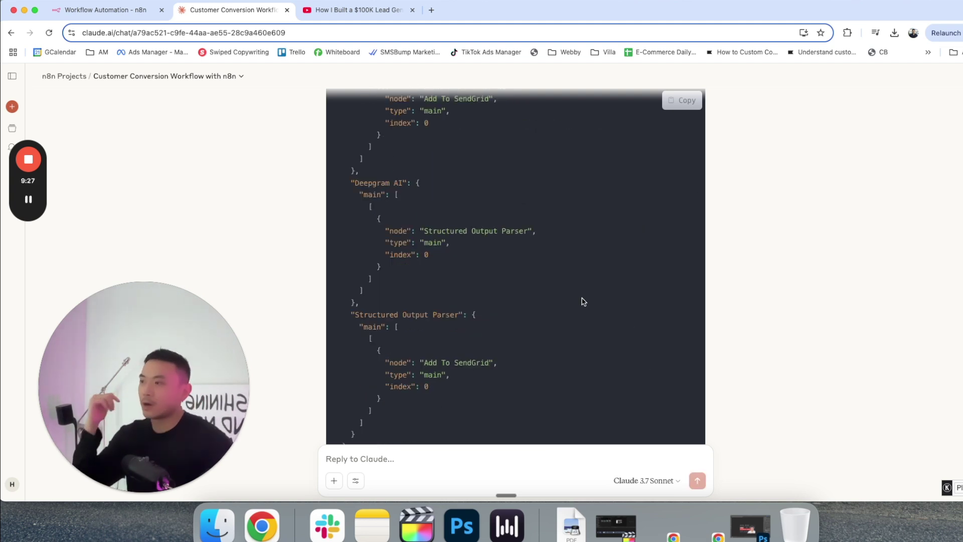
Step: Read the workflow summary and the setup requirements below the generated JSON
scroll(609, 316, down, 5)
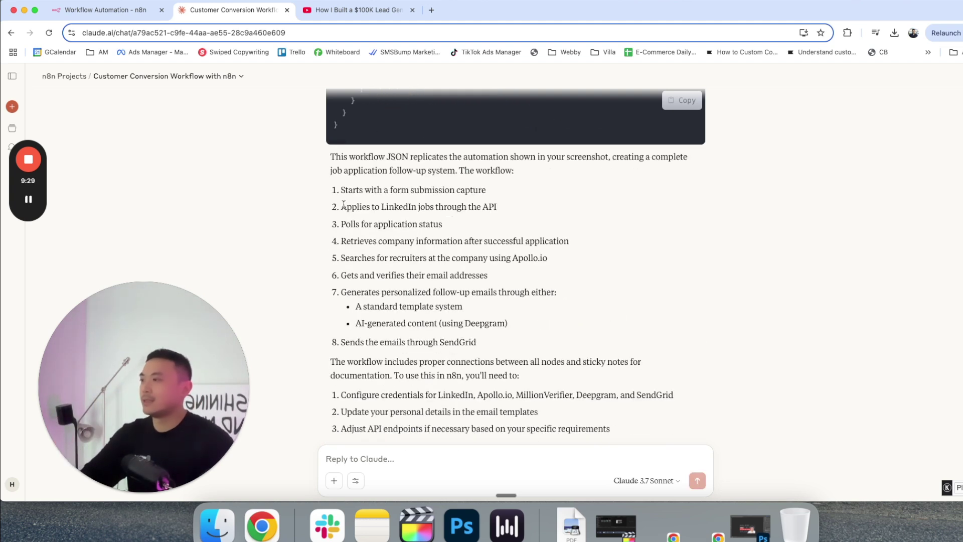
drag(341, 191, 465, 191)
click(481, 206)
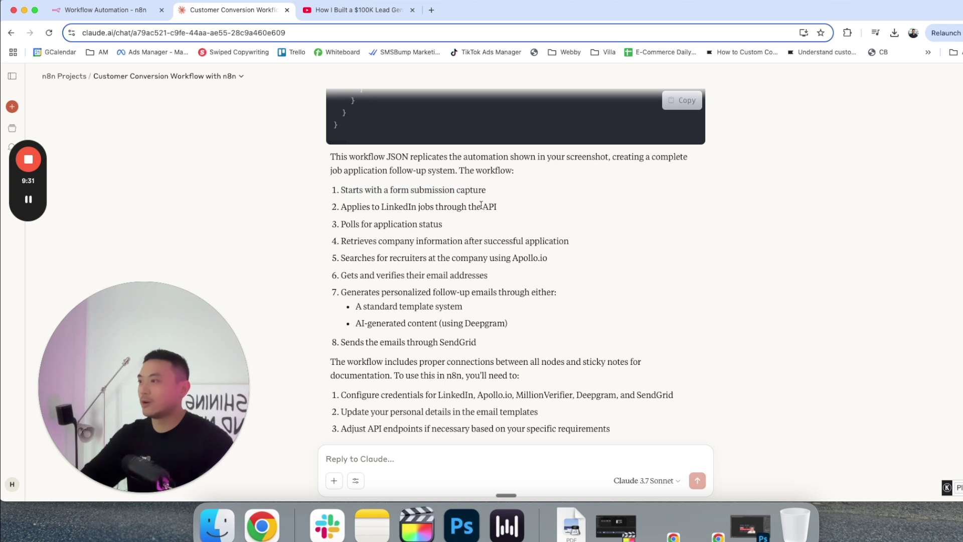
scroll(494, 254, down, 3)
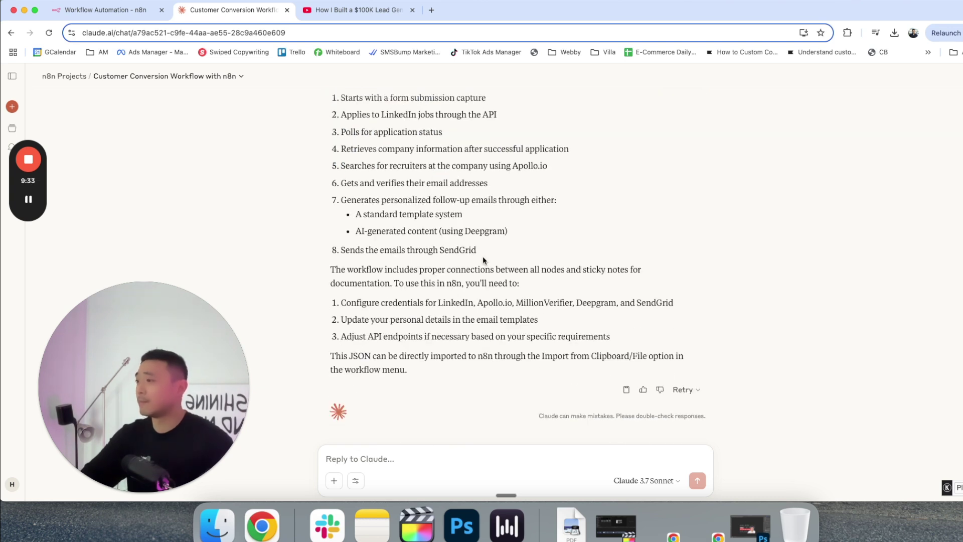
scroll(485, 257, up, 6)
scroll(658, 343, down, 6)
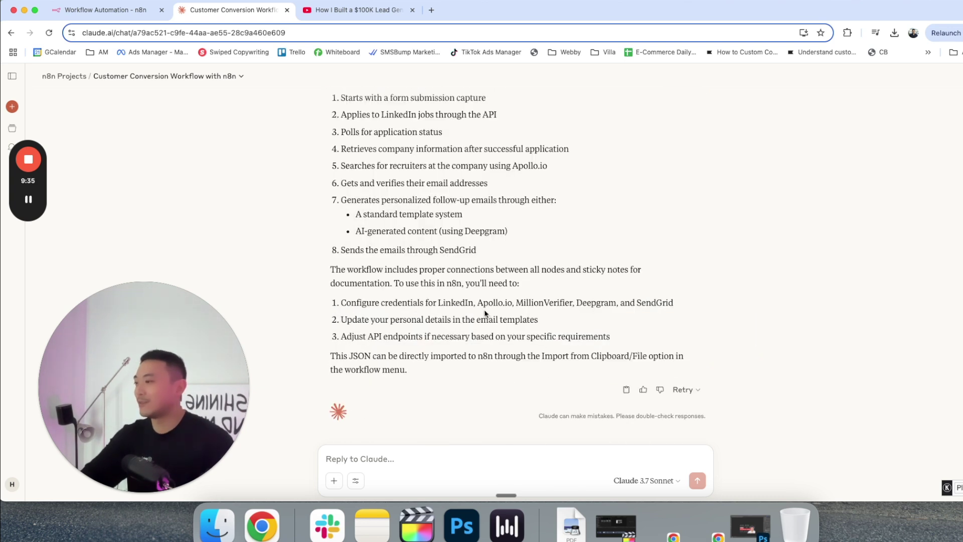
Step: Copy the generated JSON and paste it into the empty "My workflow 2" canvas in n8n
scroll(485, 314, up, 10)
click(681, 100)
click(119, 12)
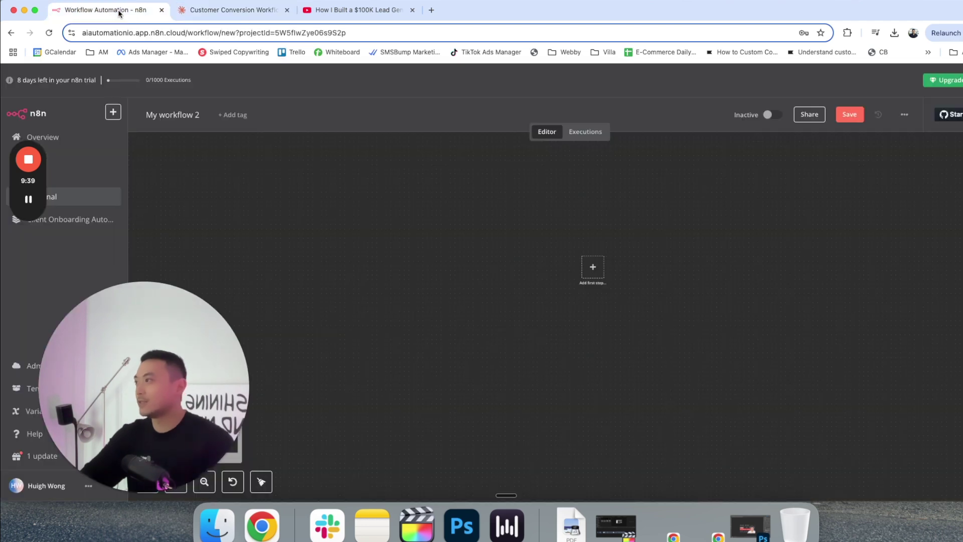
key(super+v)
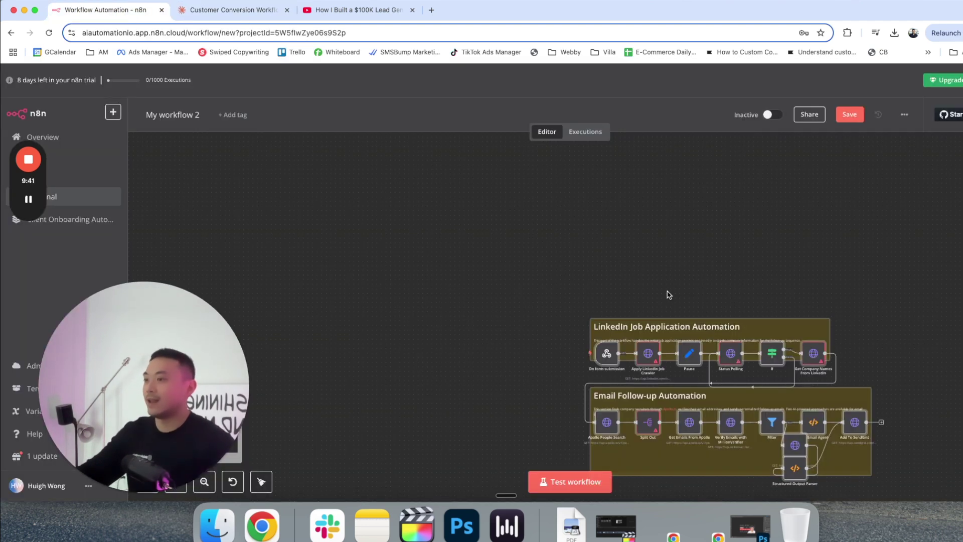
Step: Place the LinkedIn note above and the Email Follow-up note below the node rows, with Deepgram AI and Structured Output Parser beneath the second row
drag(730, 333, 572, 210)
click(597, 213)
drag(518, 377, 495, 472)
drag(602, 381, 643, 365)
drag(588, 315, 584, 361)
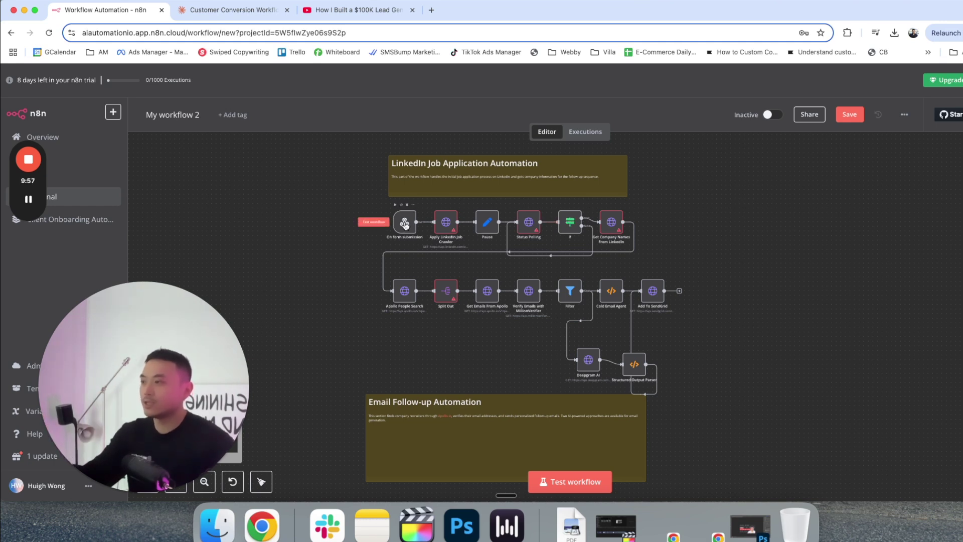
Step: Inspect the parameters of the On form submission webhook node, including its HTTP Method setting, and return to the canvas
double_click(404, 220)
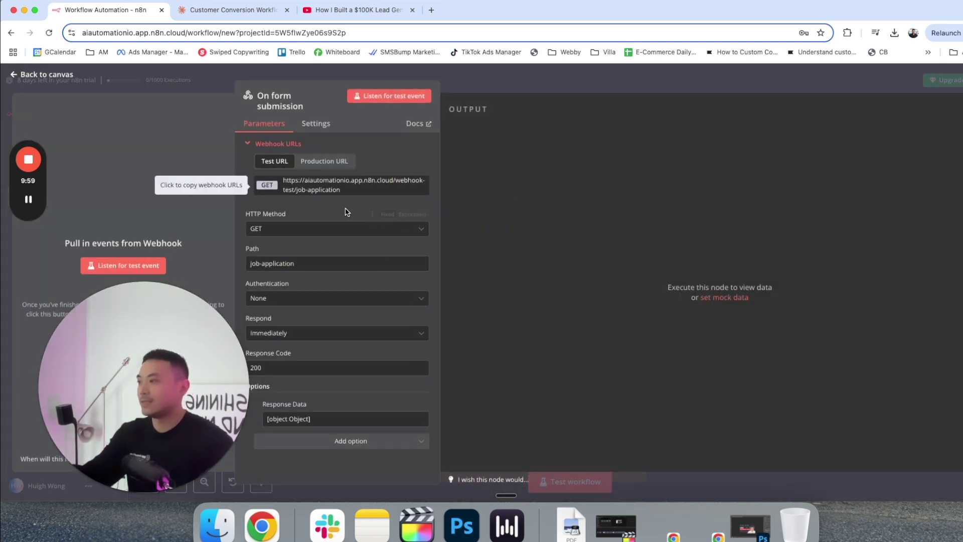
click(329, 236)
click(348, 236)
click(791, 83)
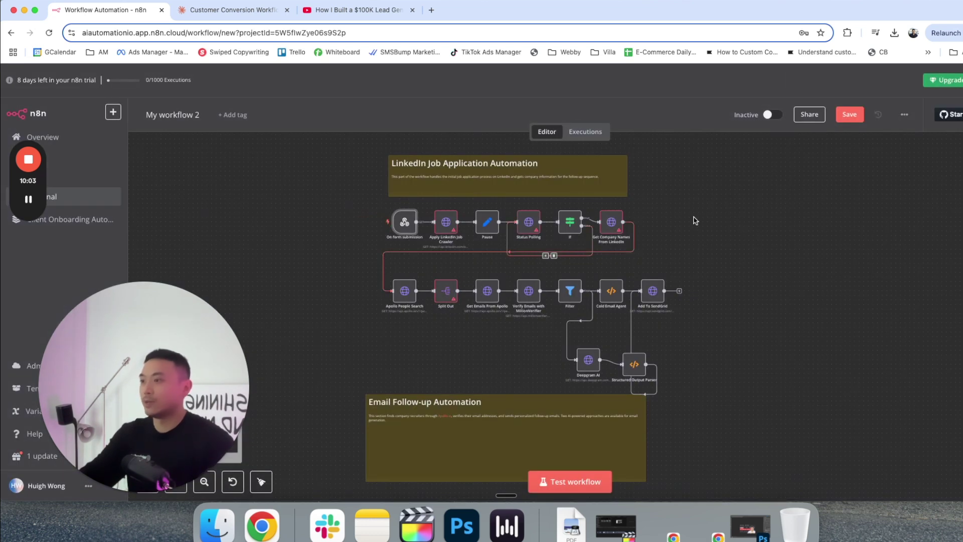
Step: Nudge the LinkedIn Job Application Automation note and move the Structured Output Parser node slightly upward beside Deepgram AI
drag(537, 175, 539, 174)
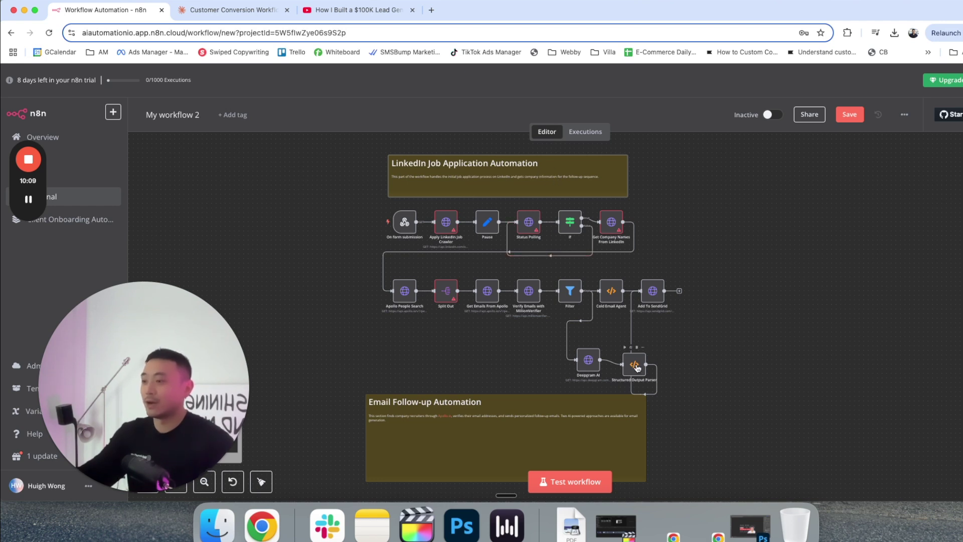
drag(636, 369, 635, 350)
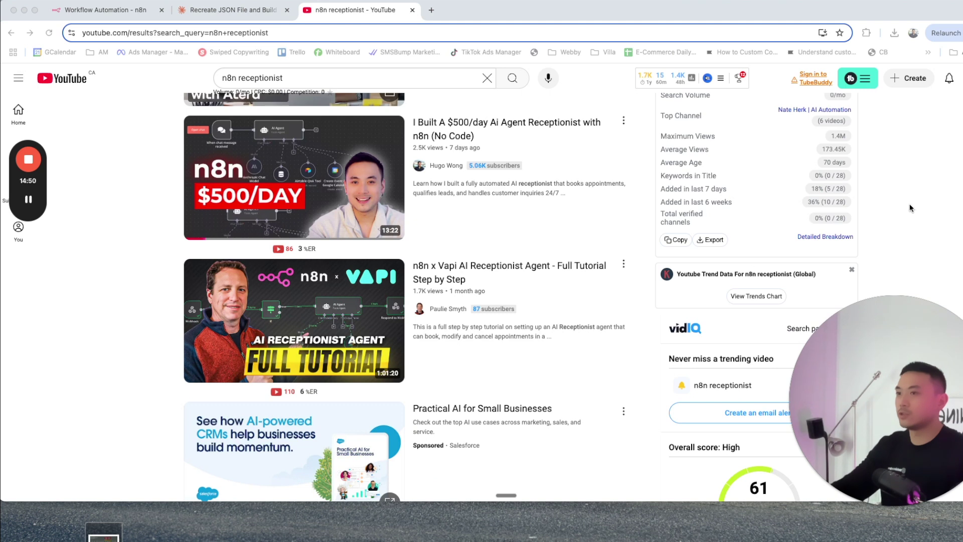
Step: Open "I Built A $500/day Ai Agent Receptionist with n8n (No Code)" on YouTube and capture a screenshot of its AI Agent workflow at 4:26
click(287, 173)
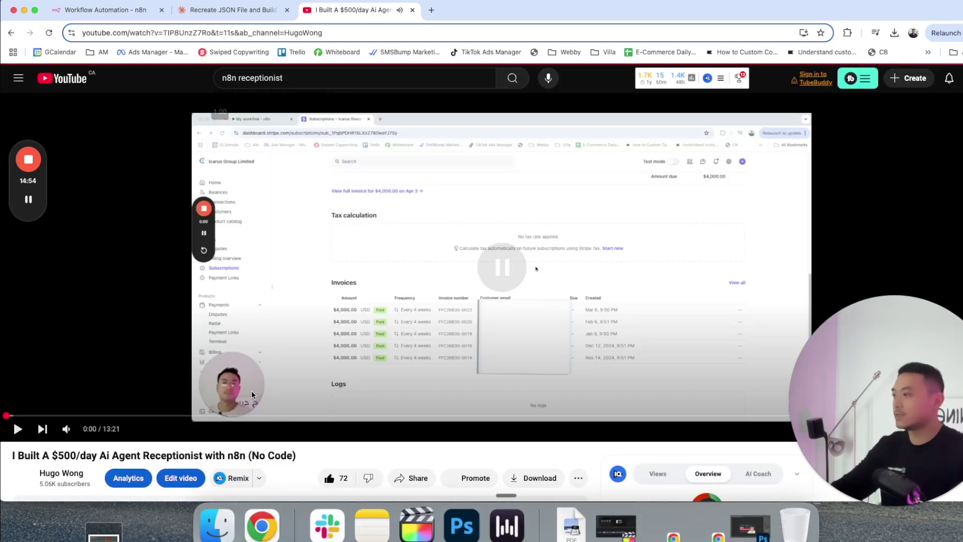
click(180, 415)
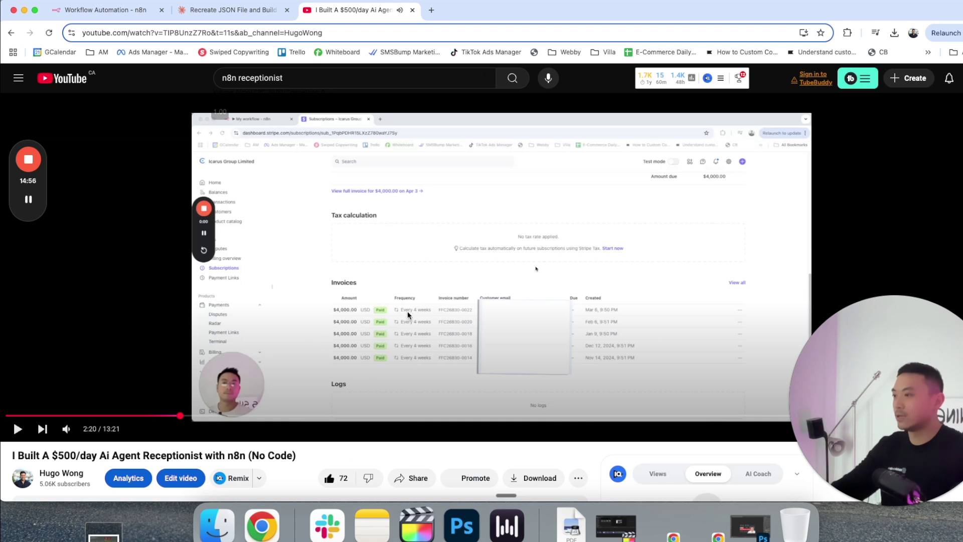
click(153, 415)
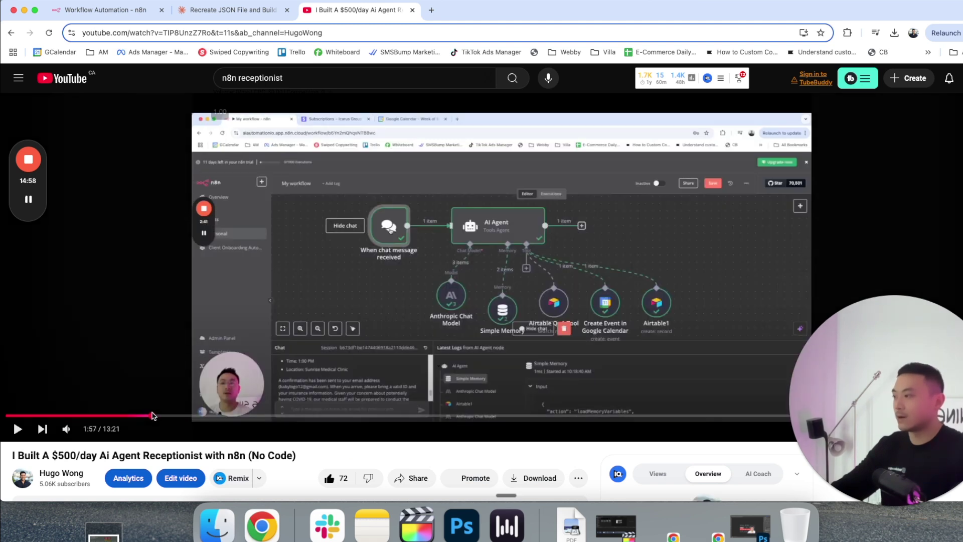
click(97, 416)
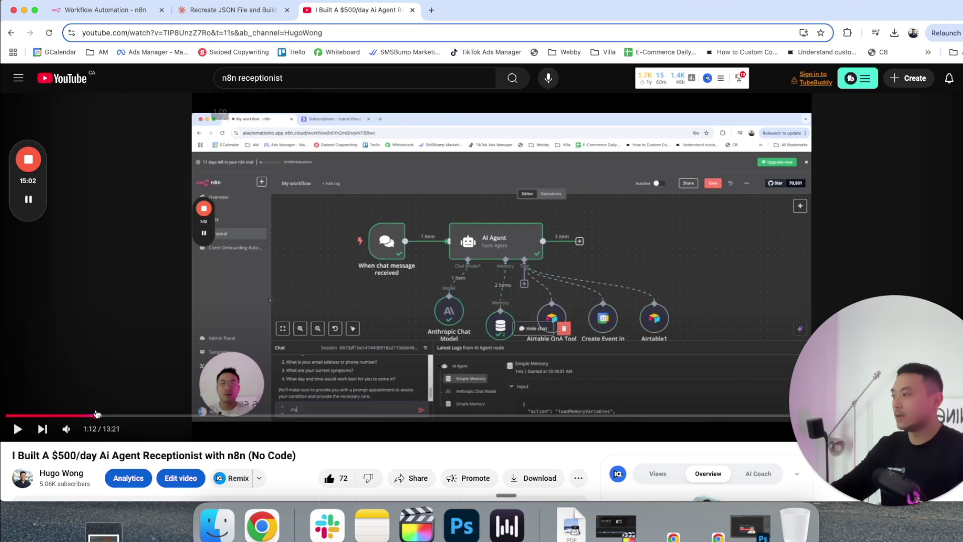
scroll(97, 414, down, 5)
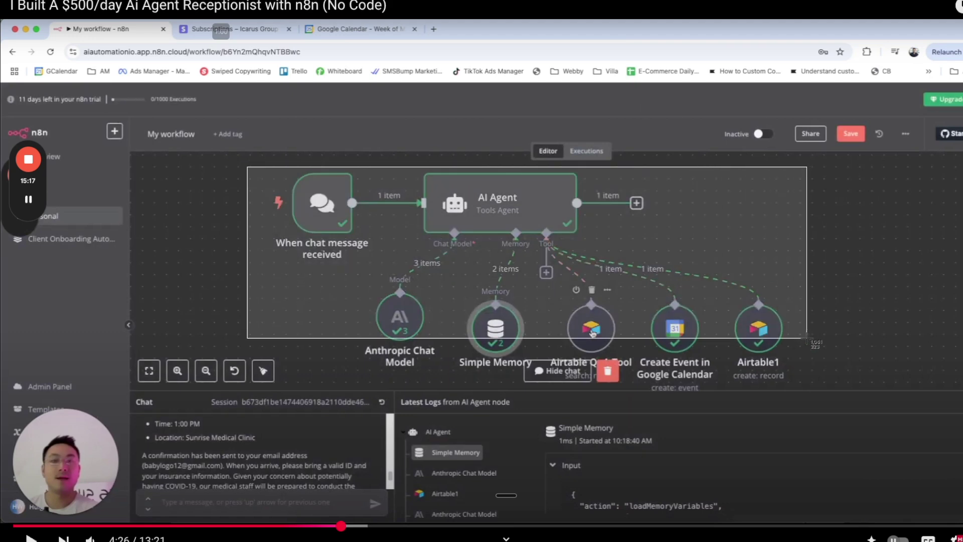
key(Escape)
Step: Attach the AI Agent workflow screenshot to the "Recreate JSON File and Build n8n Workflow" chat in Claude
click(225, 10)
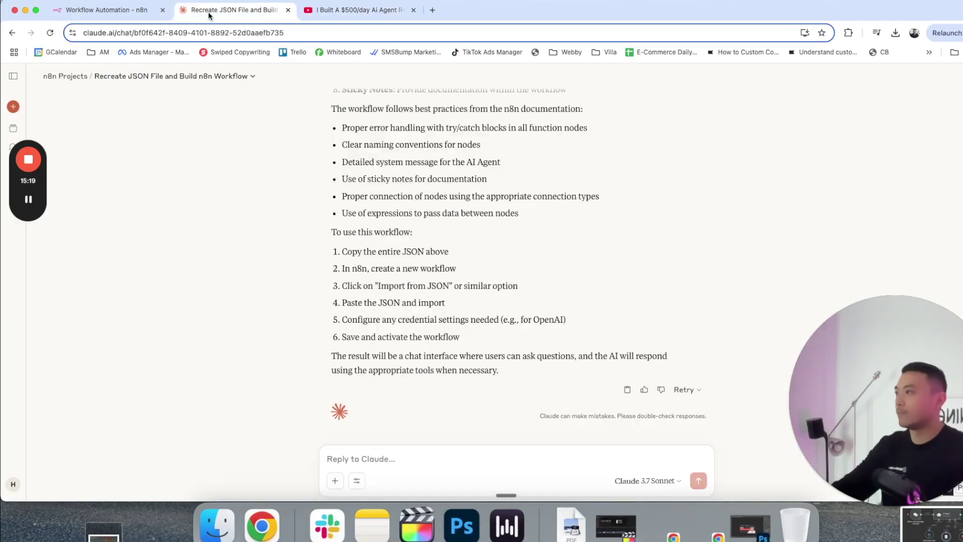
drag(934, 518, 640, 448)
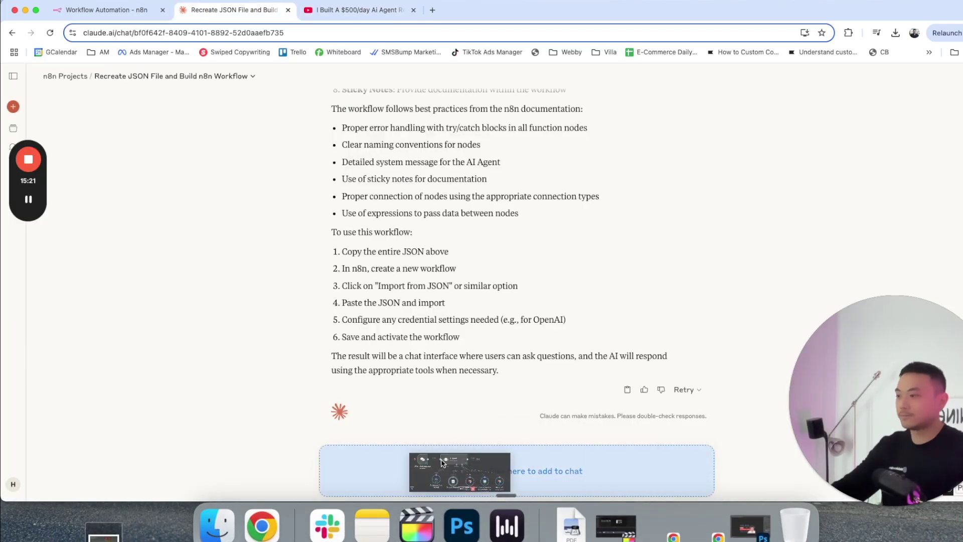
Step: Show the transcript of the receptionist video on YouTube and copy its text
click(396, 11)
scroll(391, 251, down, 7)
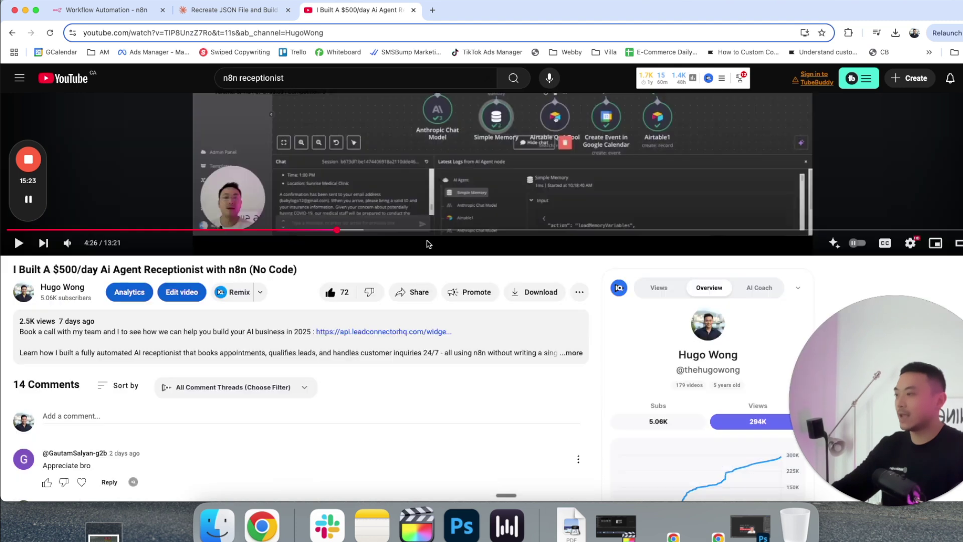
click(388, 161)
scroll(178, 269, down, 10)
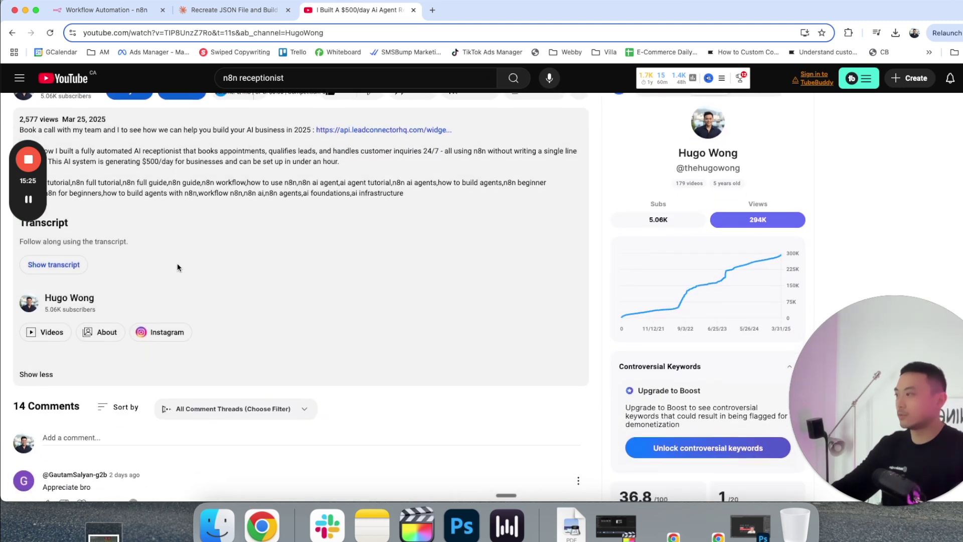
scroll(635, 233, down, 6)
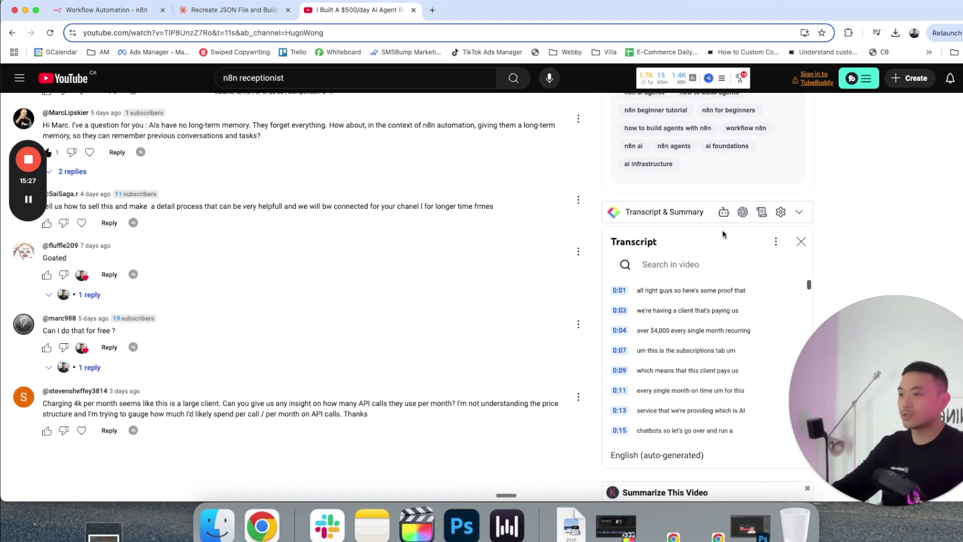
drag(639, 186, 749, 339)
Step: Paste the transcript into the Claude reply and write a request to recreate the pictured workflow as a JSON file for pasting into n8n
key(super+alt+Left)
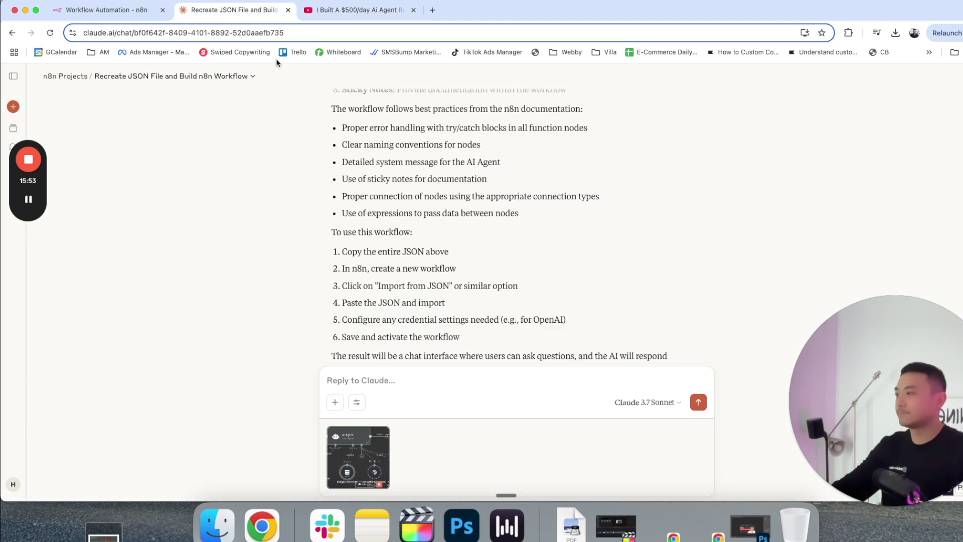
click(405, 379)
key(super+v)
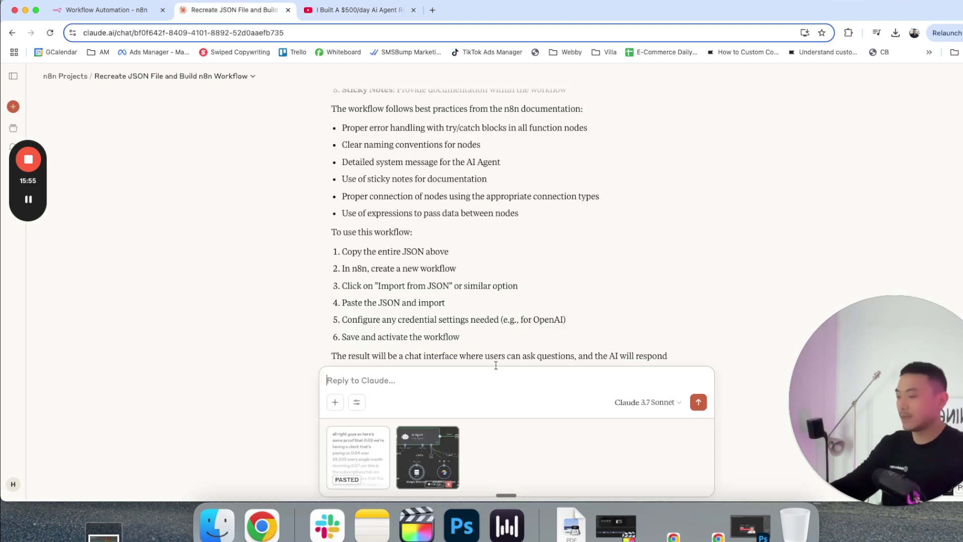
scroll(506, 270, down, 3)
key(fn)
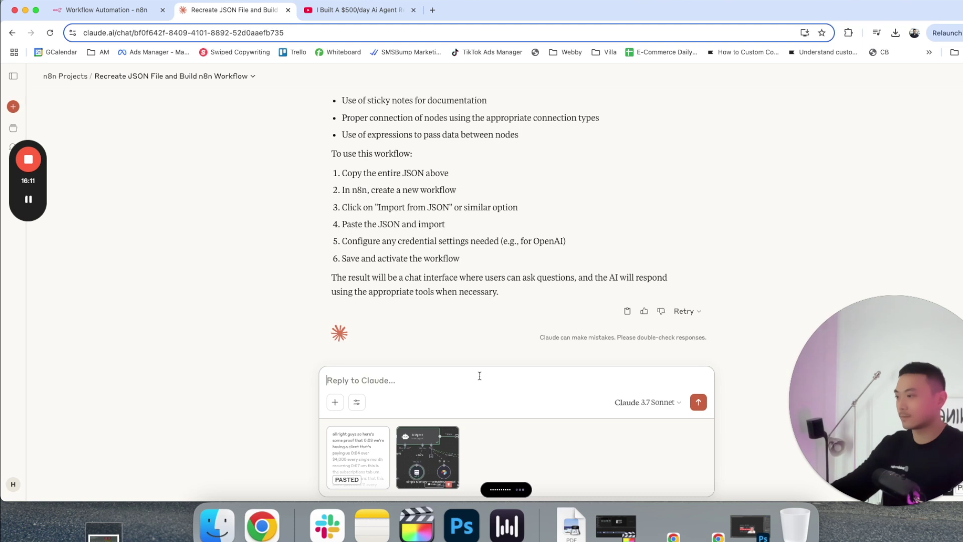
scroll(562, 369, down, 1)
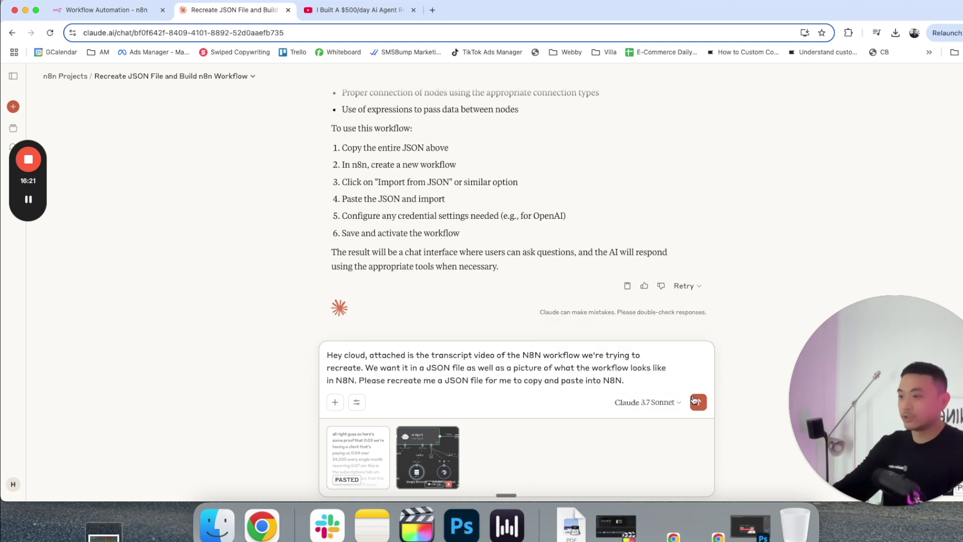
Step: Submit the workflow recreation request to Claude and read through the medical clinic appointment booking JSON and its component list
click(697, 401)
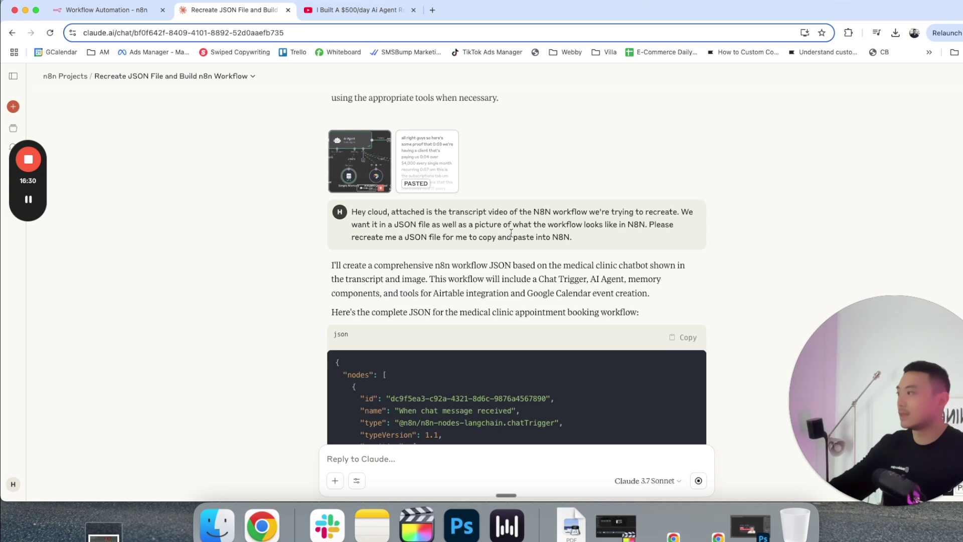
scroll(537, 221, down, 5)
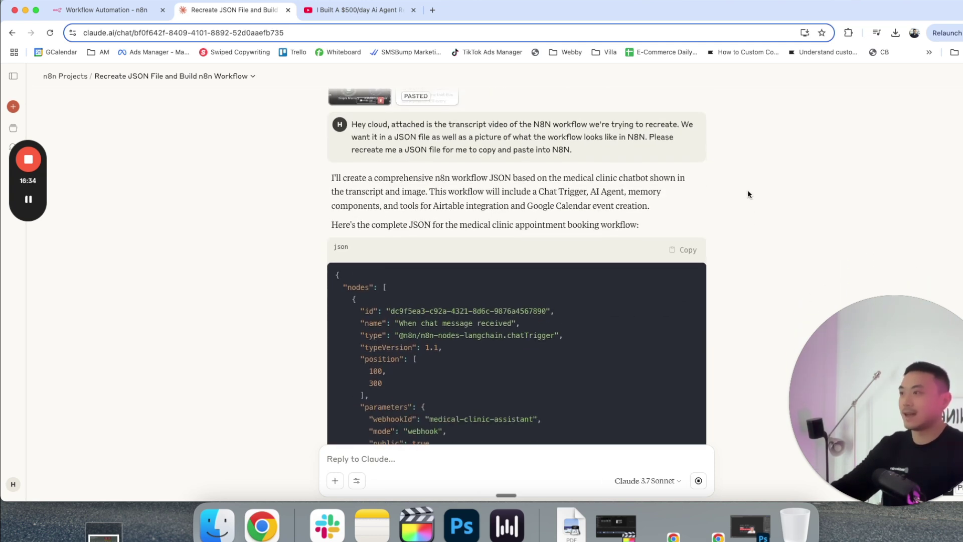
click(101, 10)
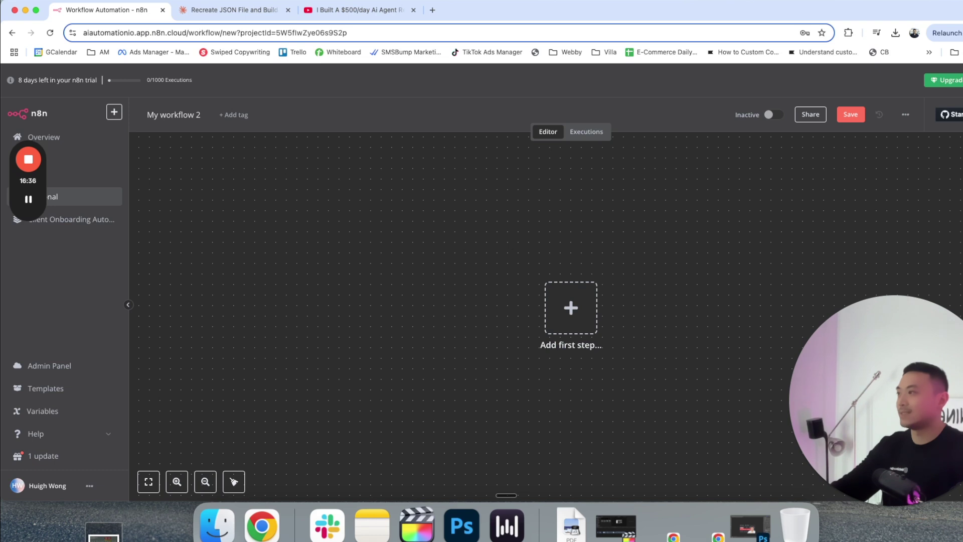
click(234, 9)
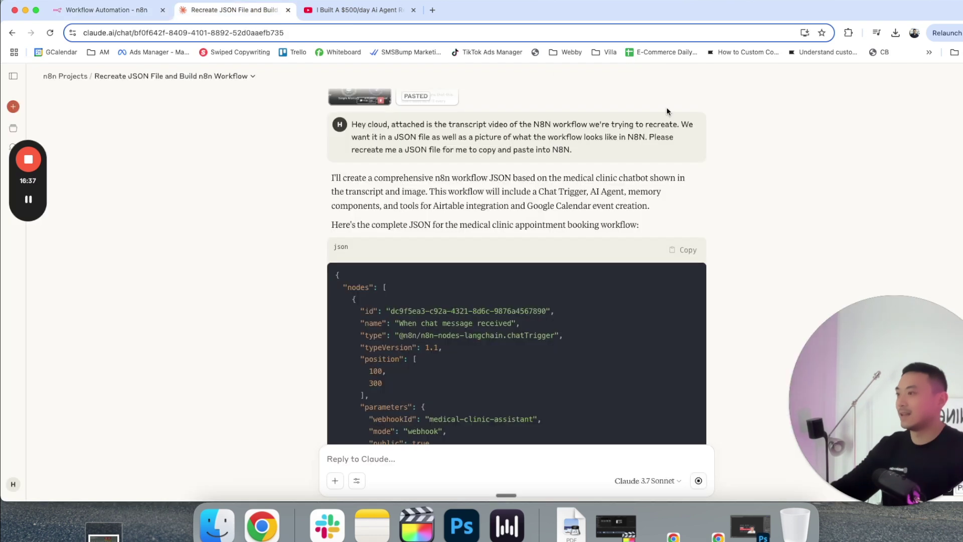
scroll(738, 236, down, 10)
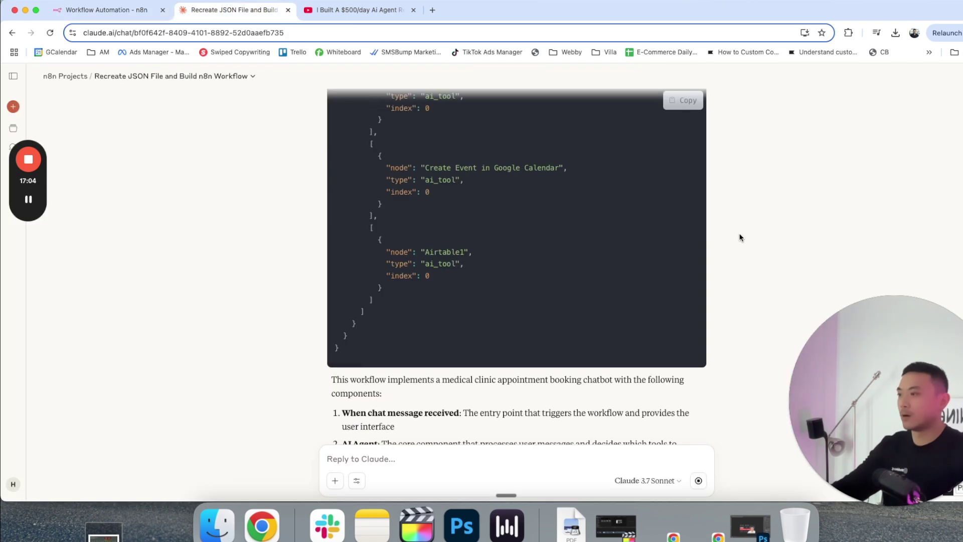
scroll(740, 238, down, 5)
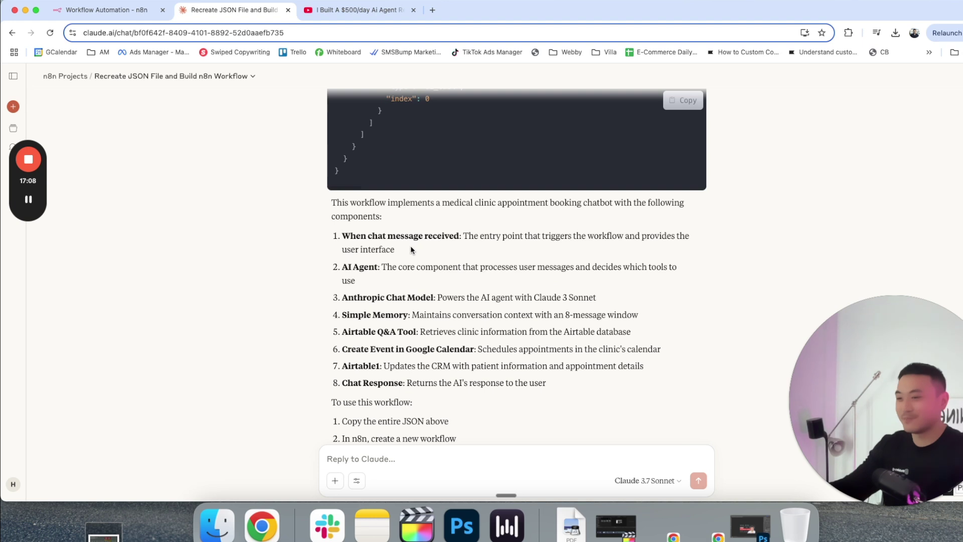
Step: Copy the clinic chatbot JSON from Claude and paste it onto the empty My workflow 2 canvas in n8n
scroll(517, 250, up, 5)
click(683, 99)
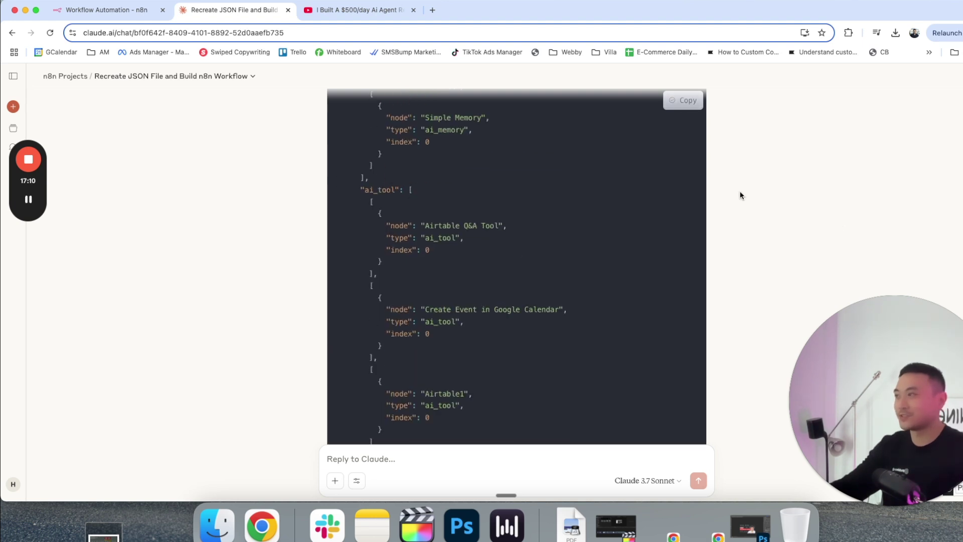
click(94, 14)
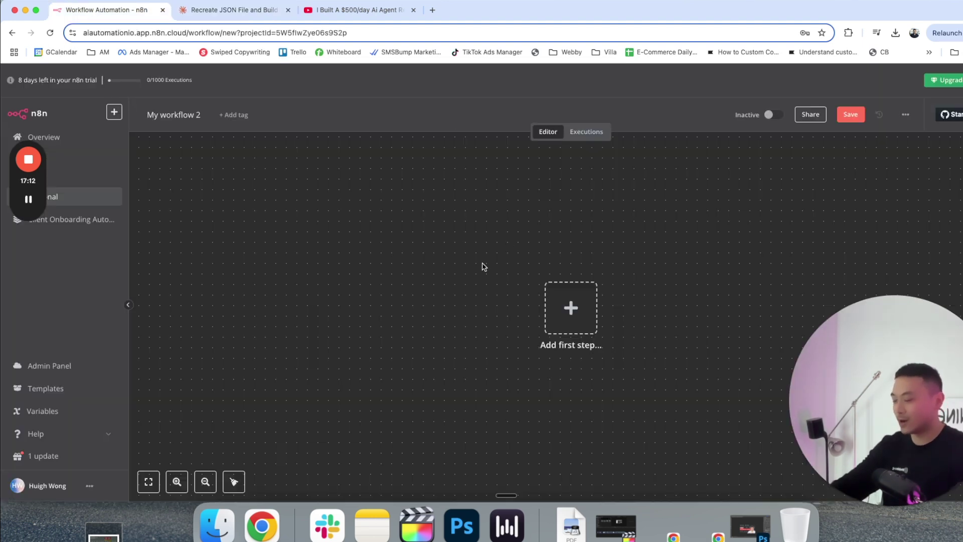
key(ctrl+v)
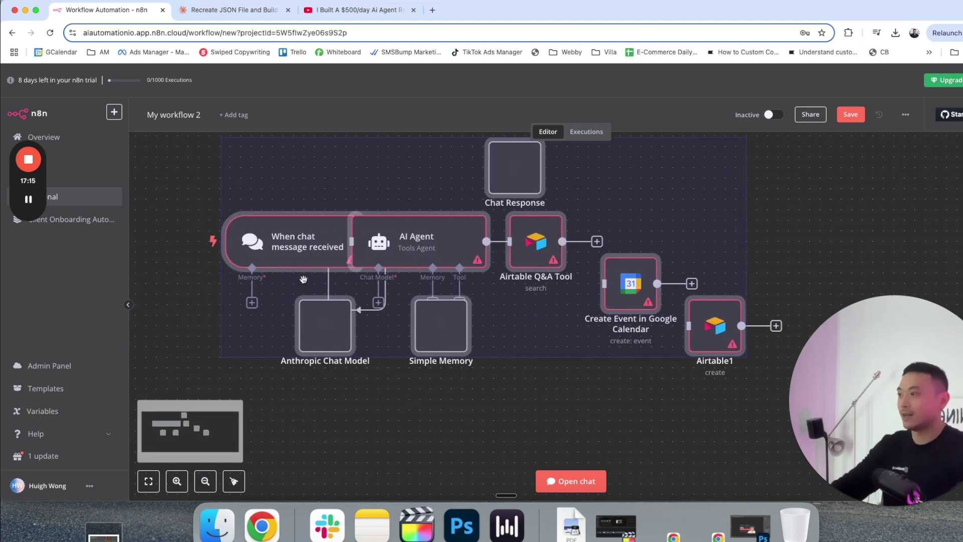
click(659, 258)
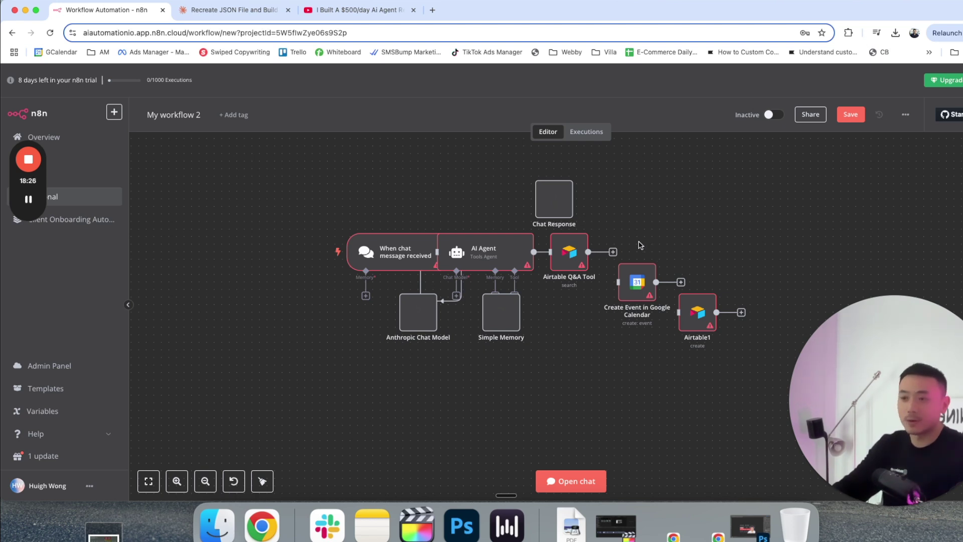
Step: Separate the overlapping chat trigger and AI Agent nodes, placing the trigger well to the left of the agent
mouse_move(389, 247)
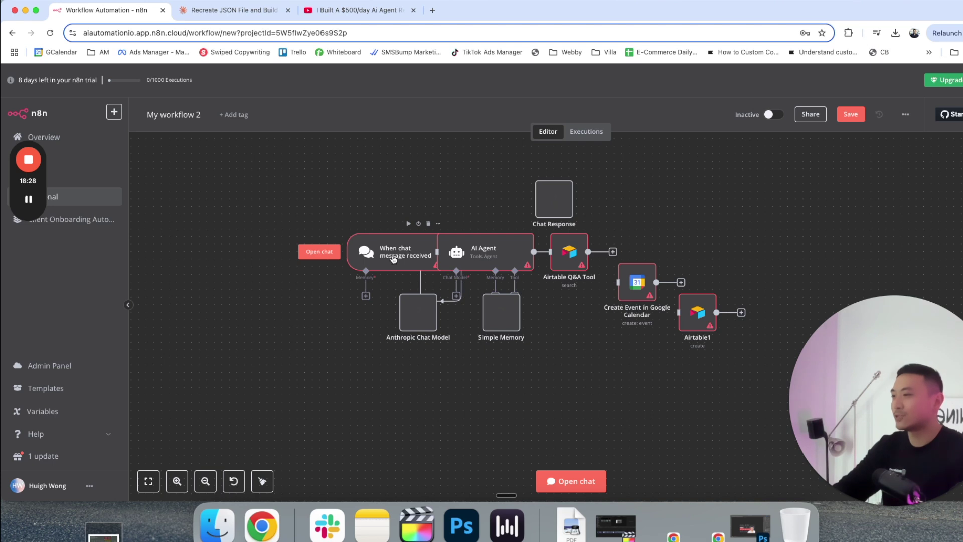
drag(403, 257, 320, 257)
drag(500, 254, 454, 253)
drag(291, 250, 229, 251)
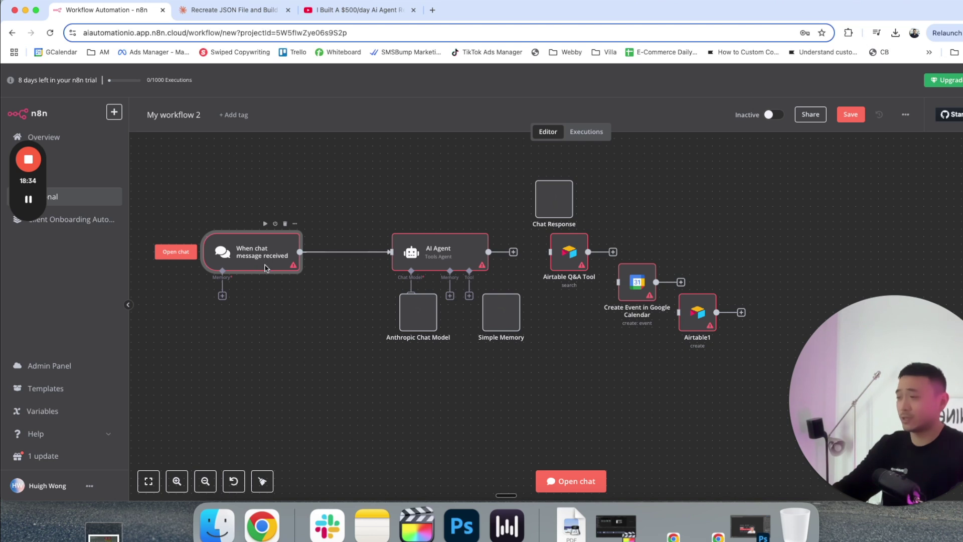
drag(440, 247, 425, 247)
Step: Arrange the model, memory, Airtable and Google Calendar nodes in a row below the AI Agent and place Chat Response above it
drag(413, 327, 310, 377)
drag(515, 308, 455, 376)
drag(576, 254, 538, 366)
drag(628, 292, 621, 374)
drag(691, 320, 724, 366)
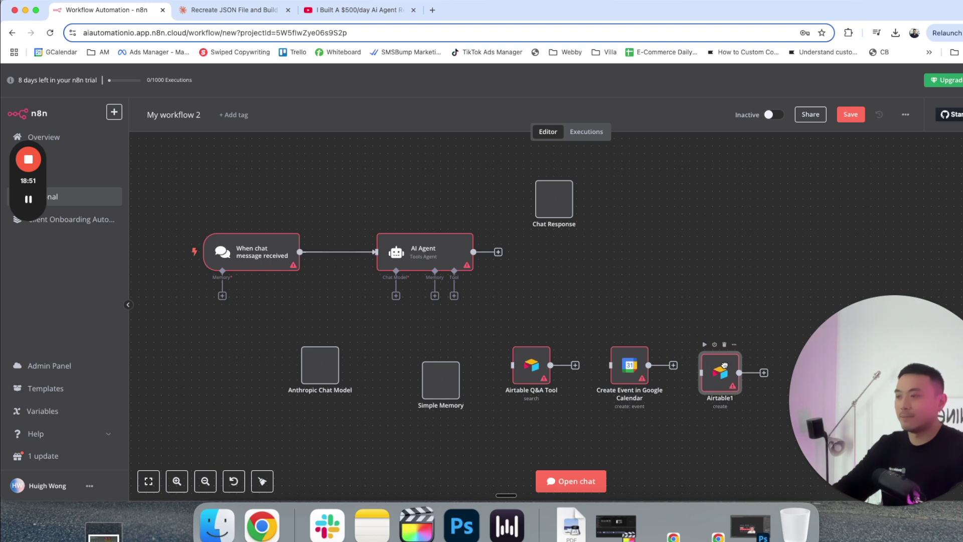
click(557, 202)
drag(558, 202, 444, 180)
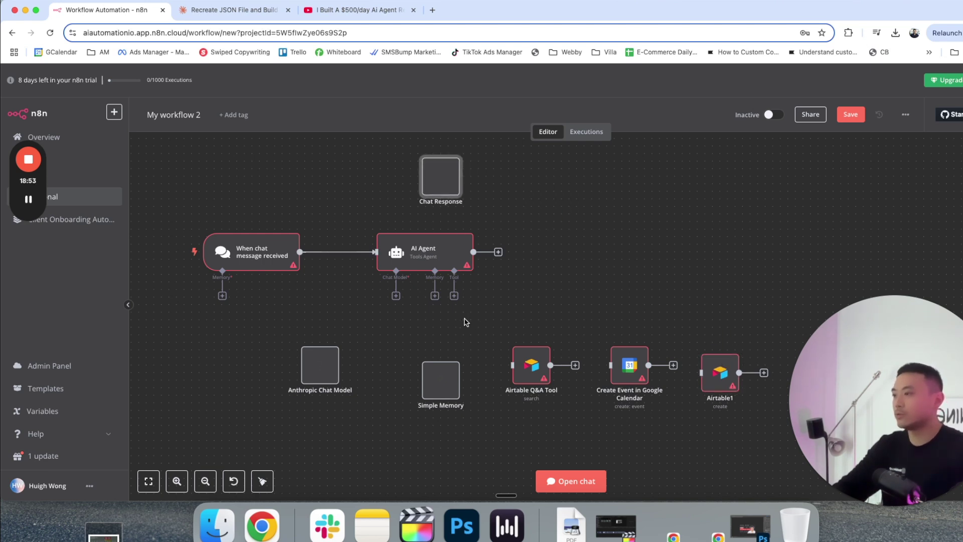
Step: Attach a new Anthropic Chat Model to the AI Agent, place it at the row's left end, and delete the blank Anthropic node
click(396, 295)
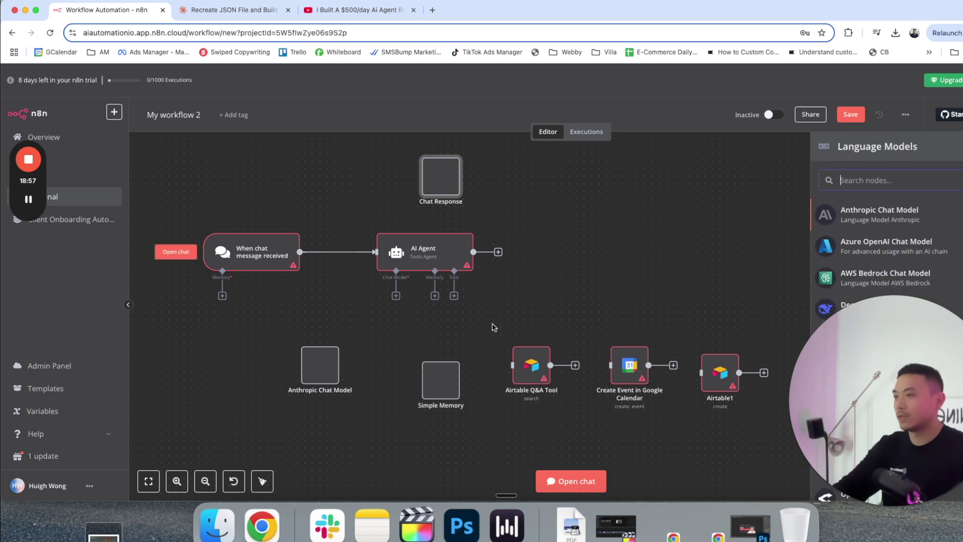
key(Return)
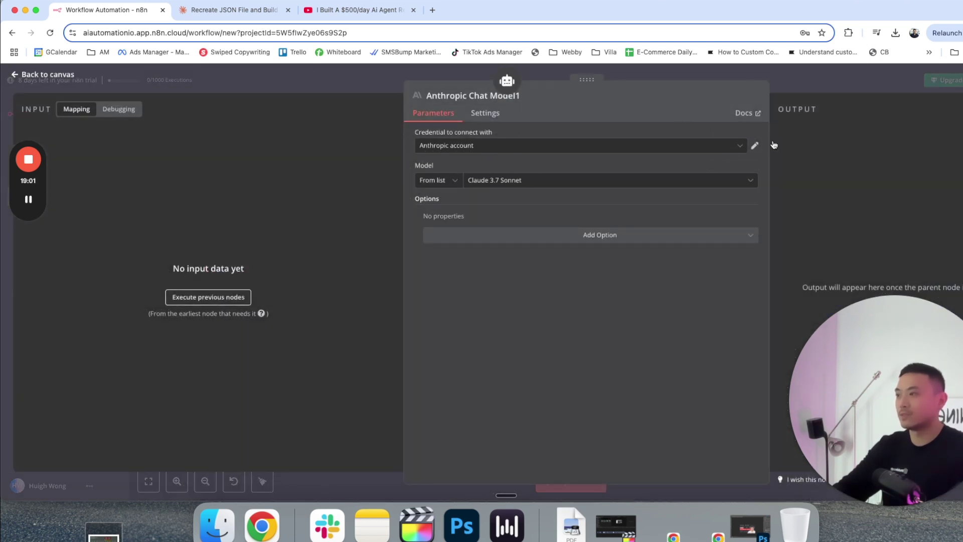
click(806, 86)
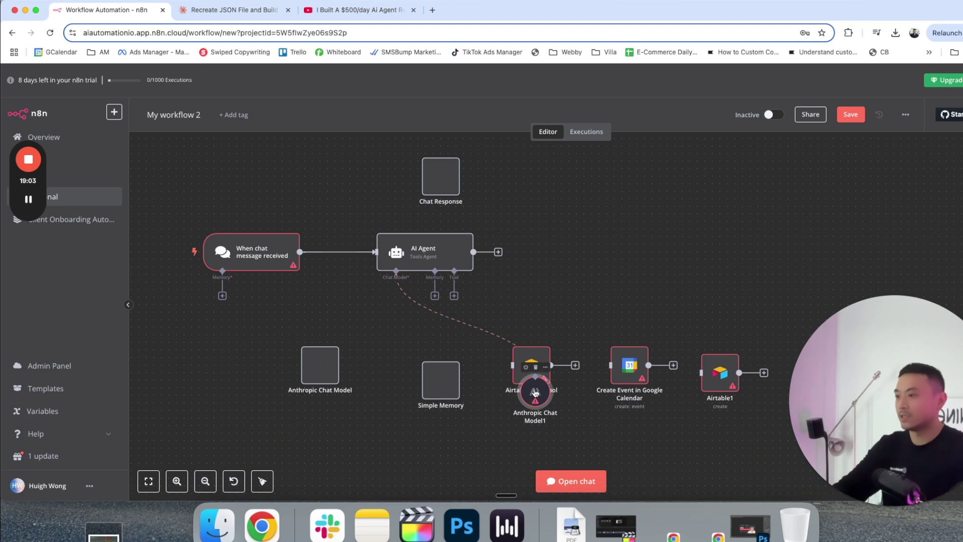
drag(551, 414, 272, 397)
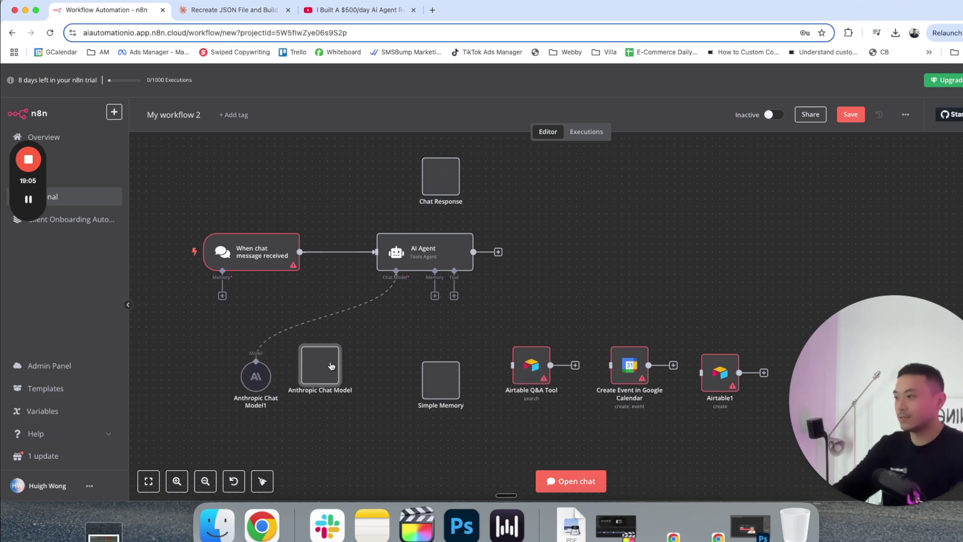
key(Delete)
Step: Attach a Simple Memory with context window length 10 to the AI Agent, replacing the blank Simple Memory node
drag(444, 381, 408, 400)
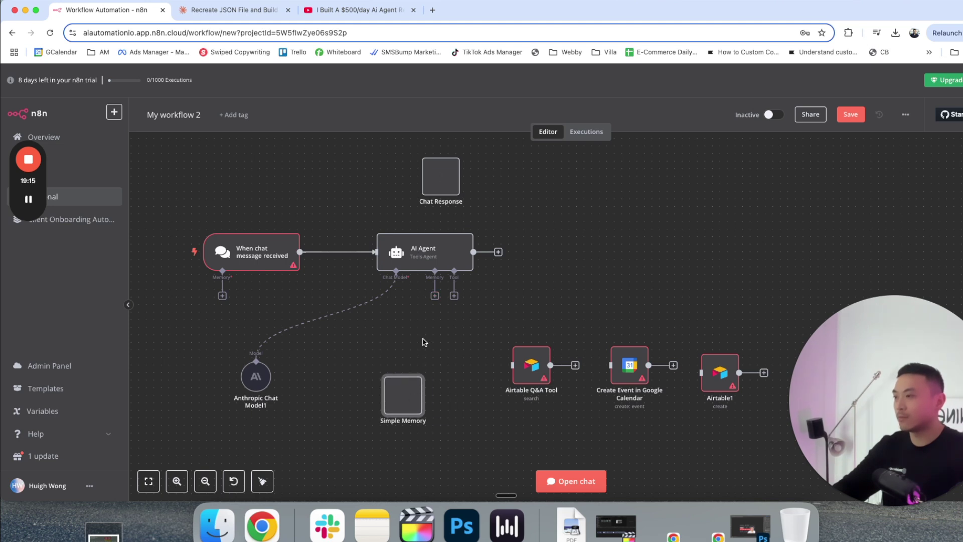
click(435, 296)
click(882, 213)
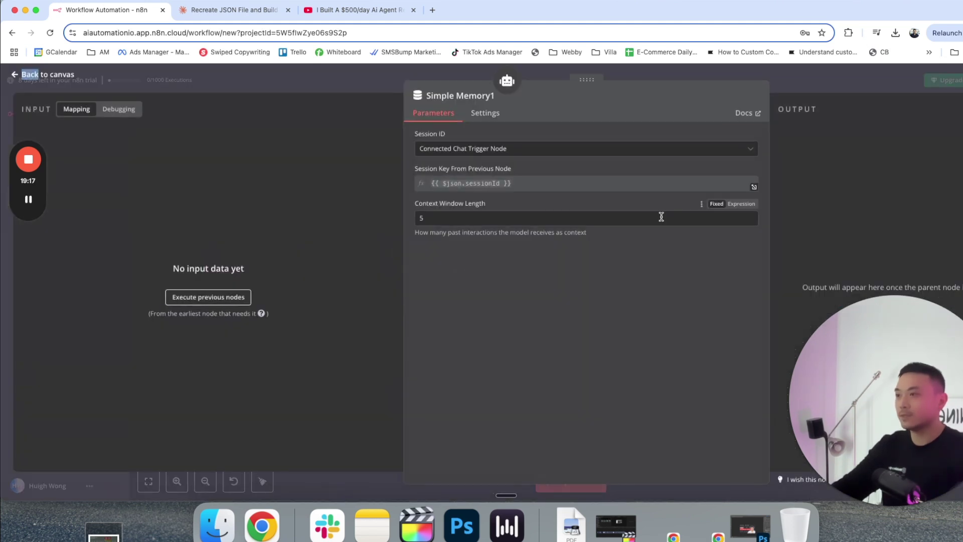
click(435, 218)
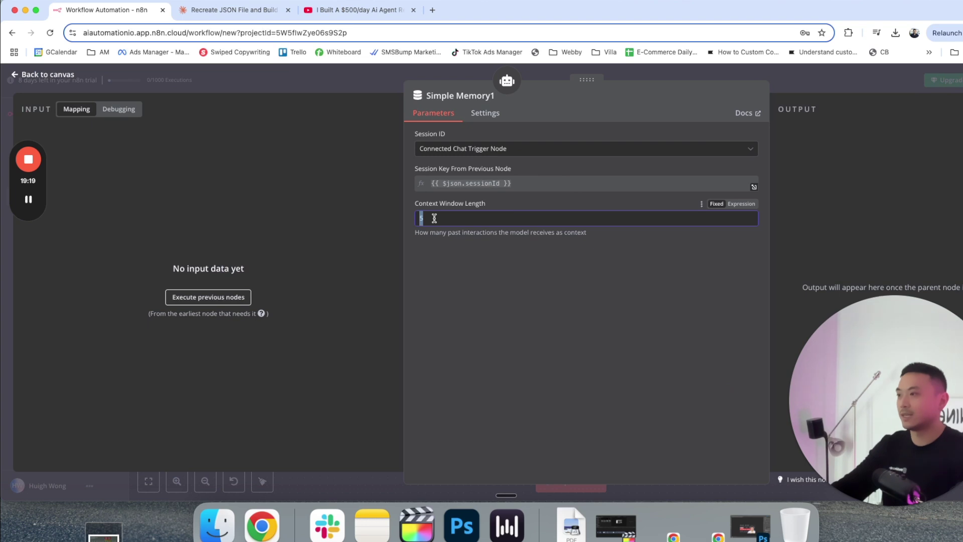
key(BackSpace)
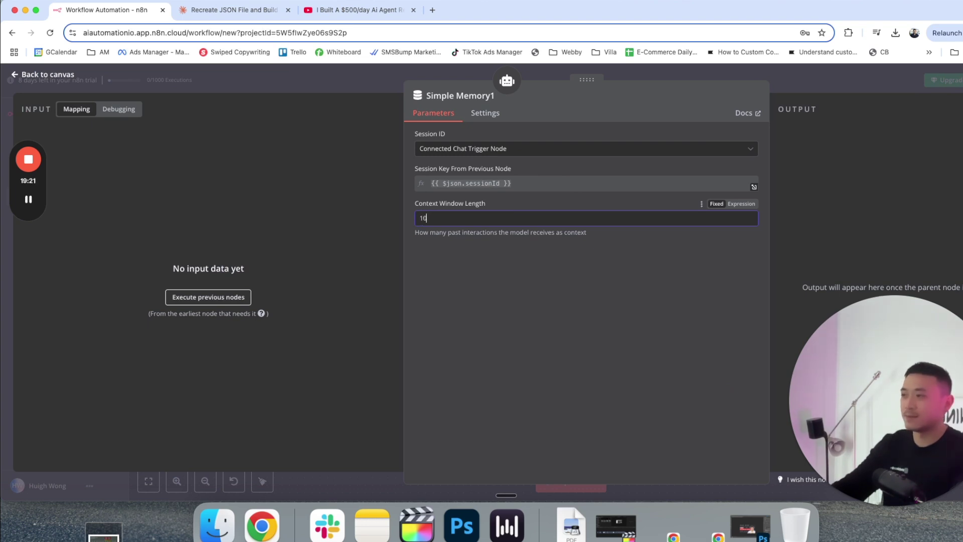
click(810, 87)
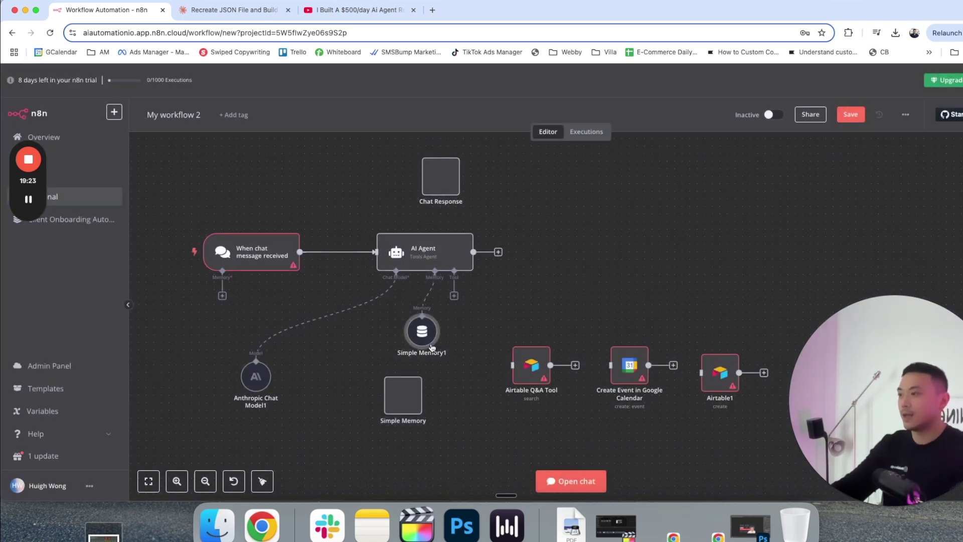
drag(396, 357, 328, 395)
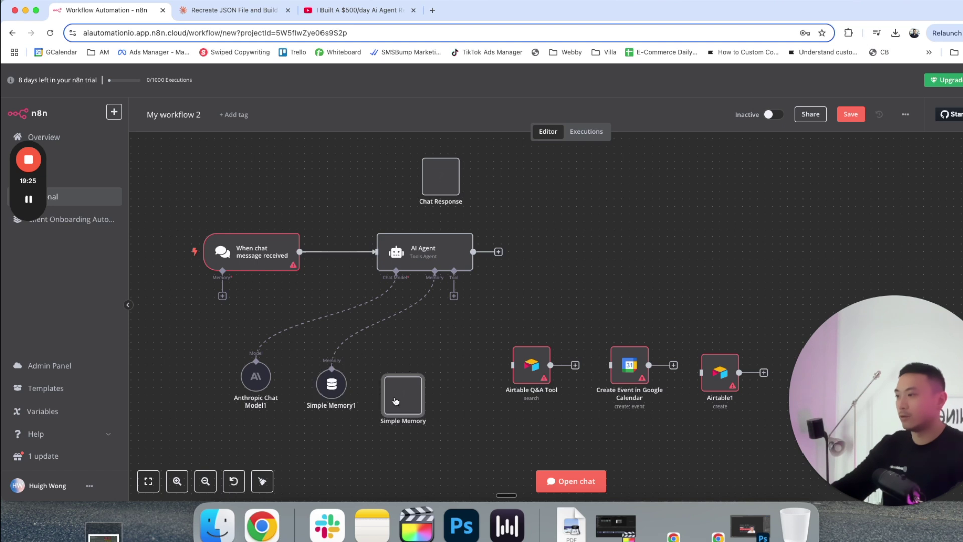
key(Delete)
Step: Attach an Airtable Tool to the AI Agent, place it beside the memory node, and delete the unconnected Airtable Q&A Tool node
drag(533, 370, 517, 390)
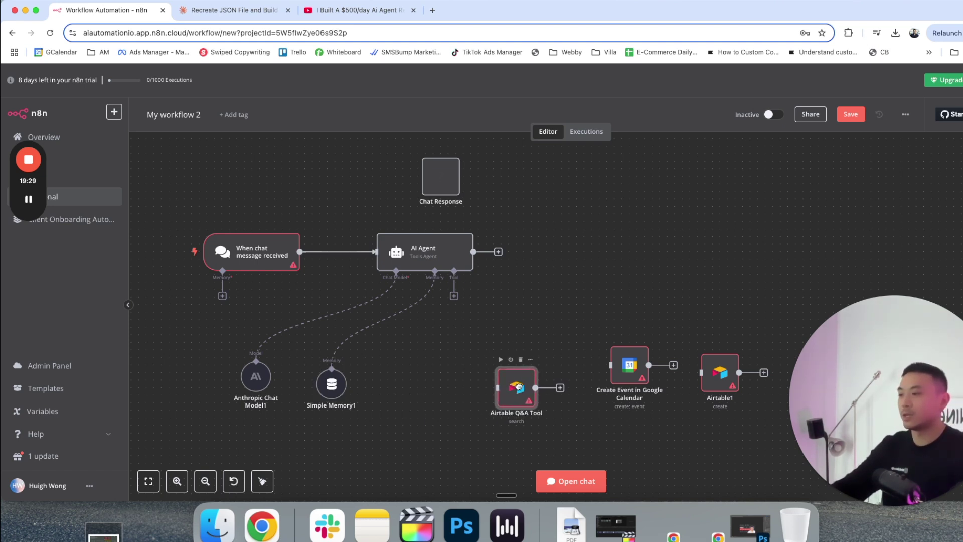
click(454, 296)
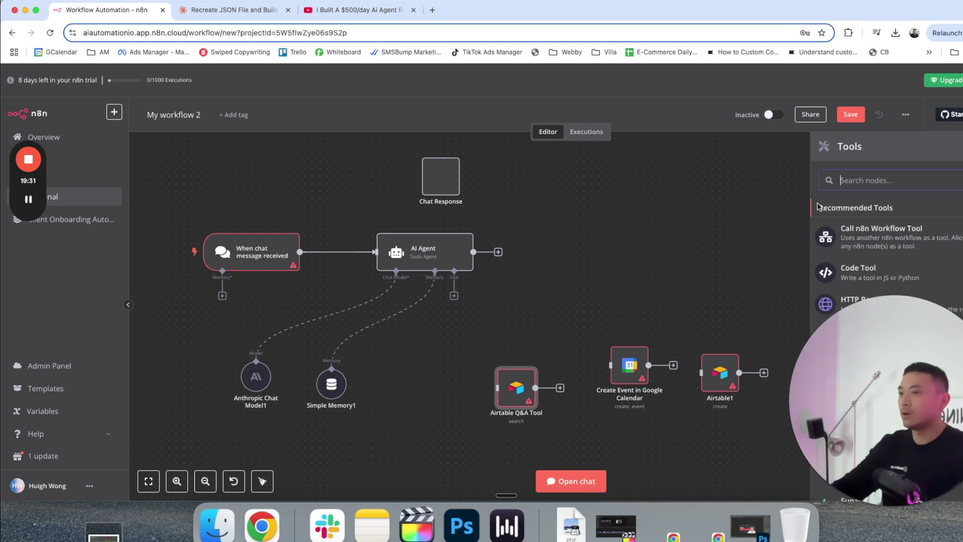
text(airtab)
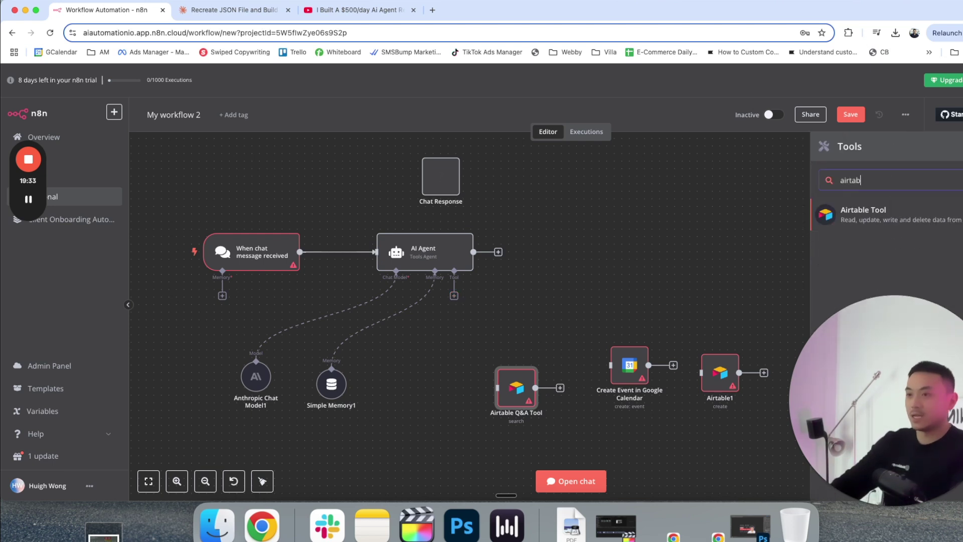
click(911, 220)
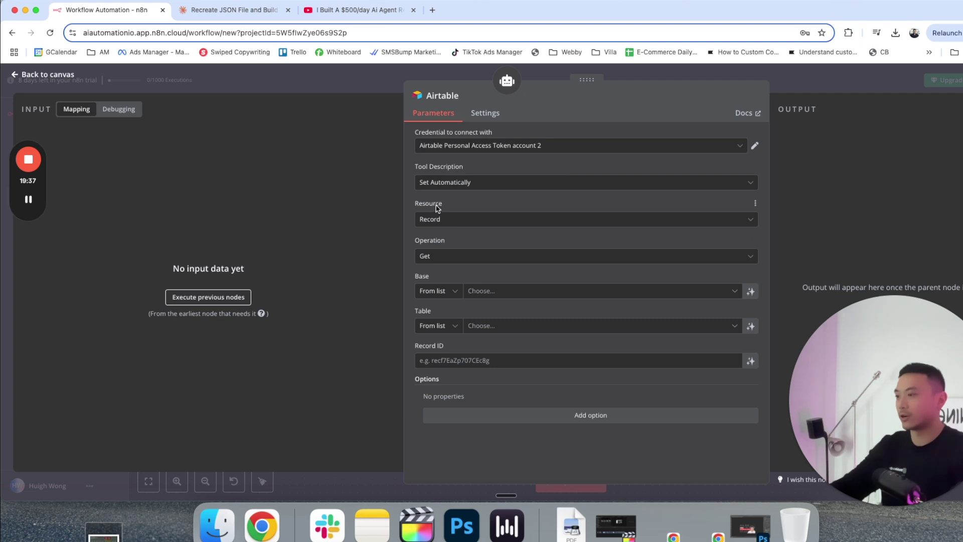
click(454, 149)
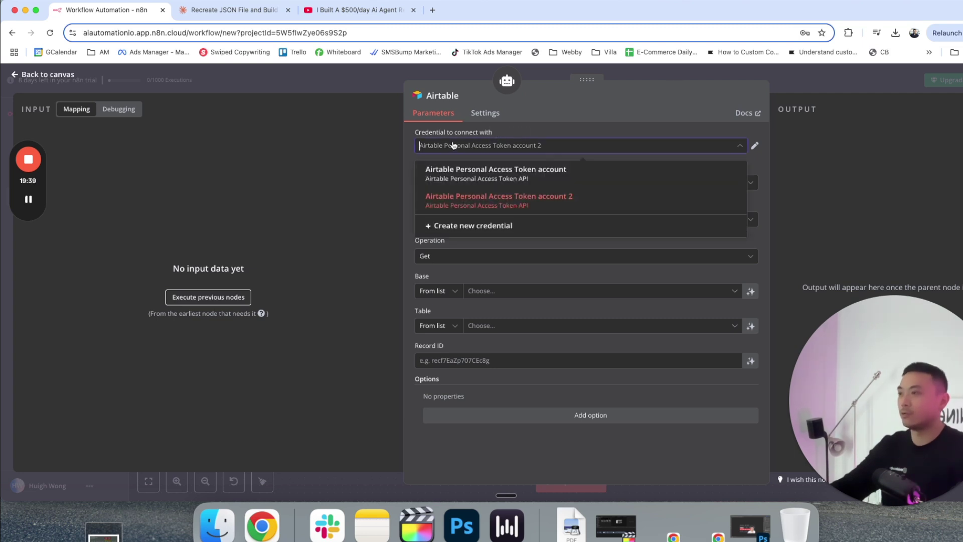
click(568, 125)
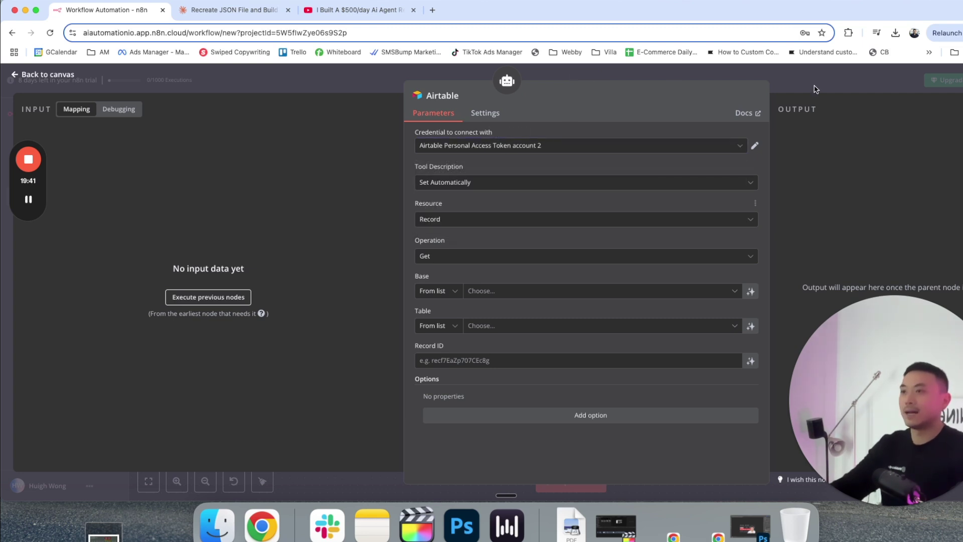
key(Escape)
drag(456, 343, 417, 389)
click(520, 403)
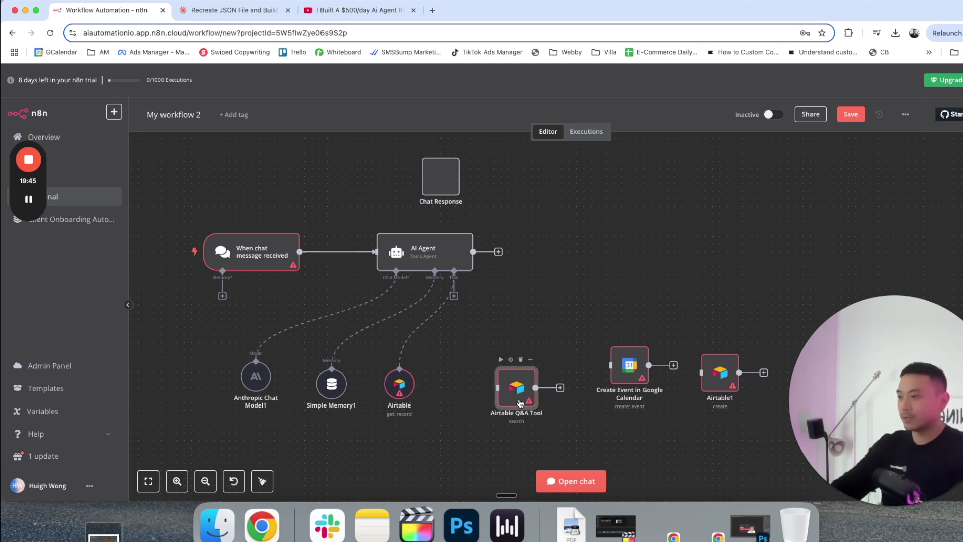
key(Delete)
Step: Attach a second Airtable Tool to the AI Agent with the Create operation and Untitled Base as its base, moving the unconnected Airtable1 node aside
click(723, 375)
drag(723, 375, 743, 372)
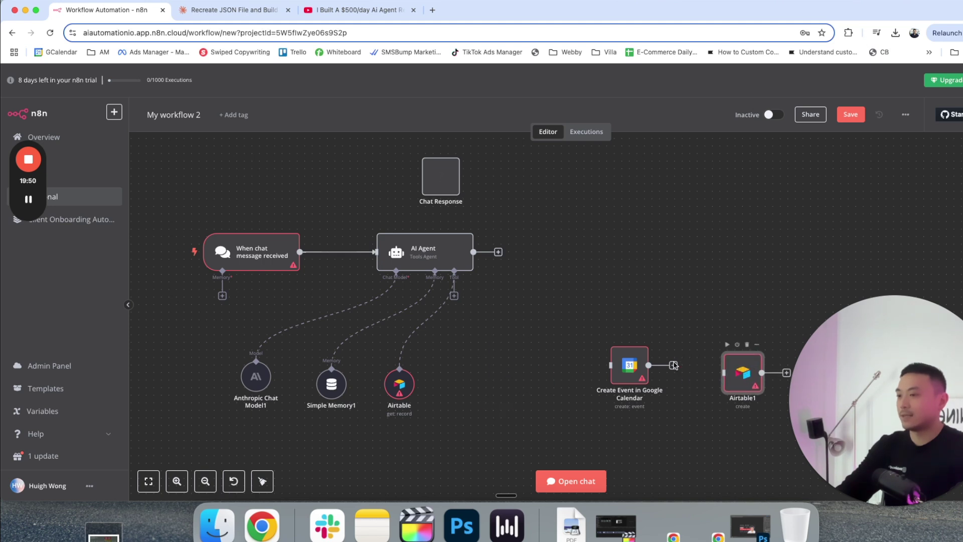
click(455, 295)
text(airta)
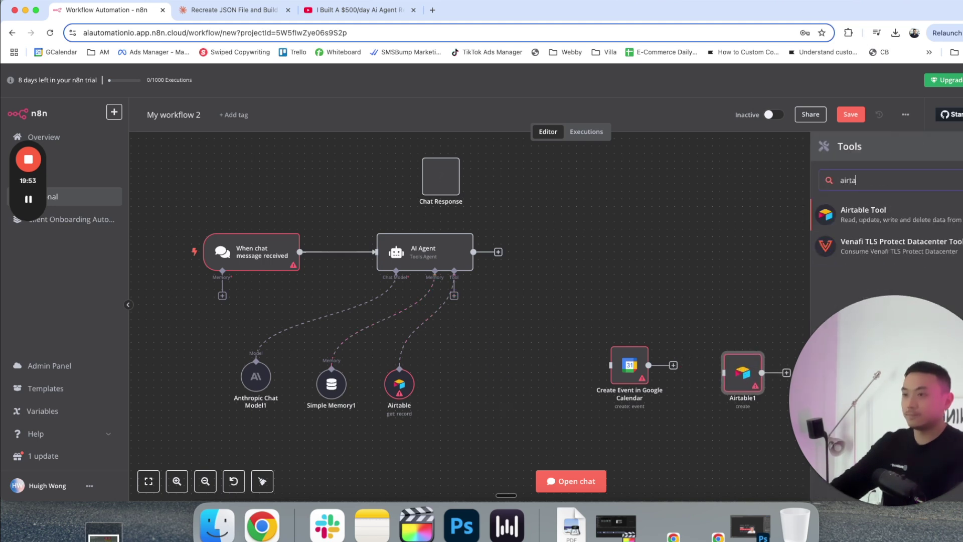
click(901, 218)
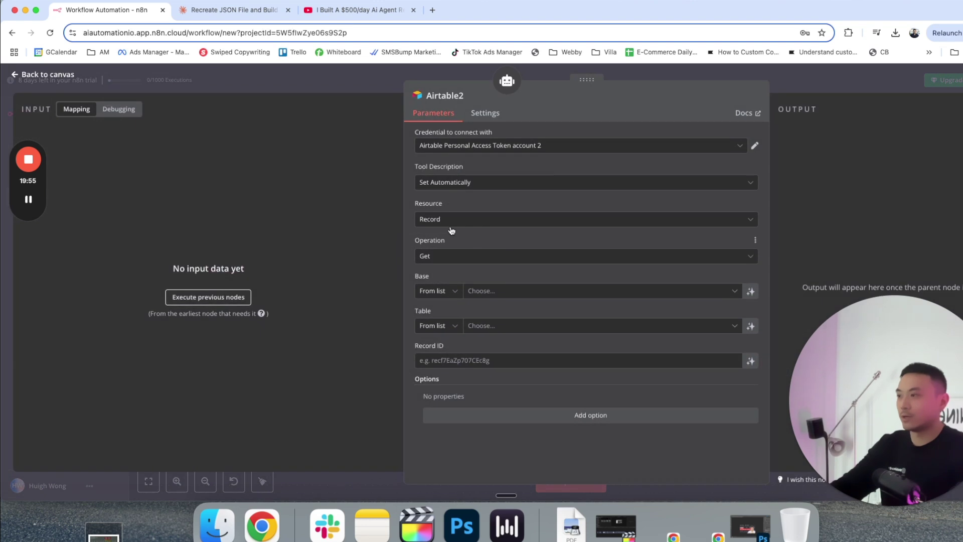
click(444, 255)
click(440, 284)
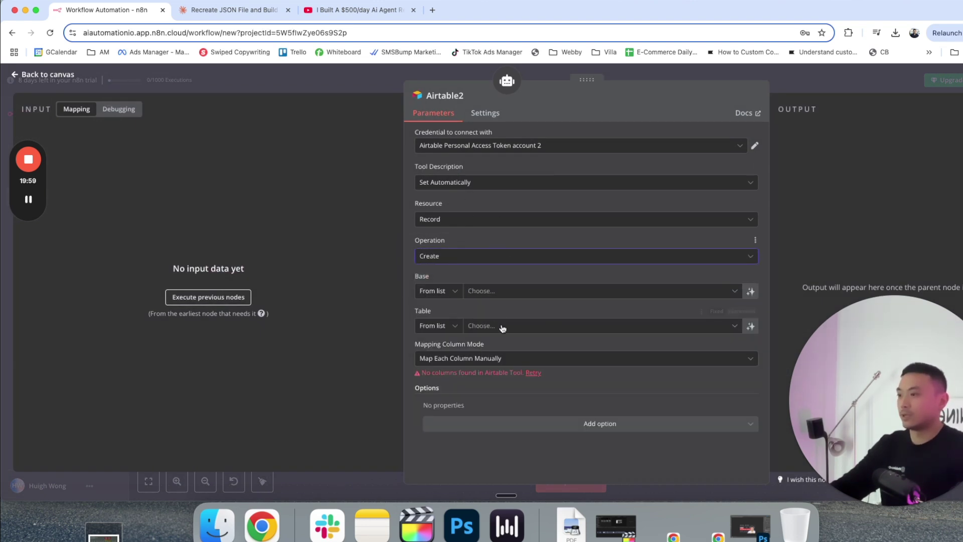
click(486, 291)
click(474, 338)
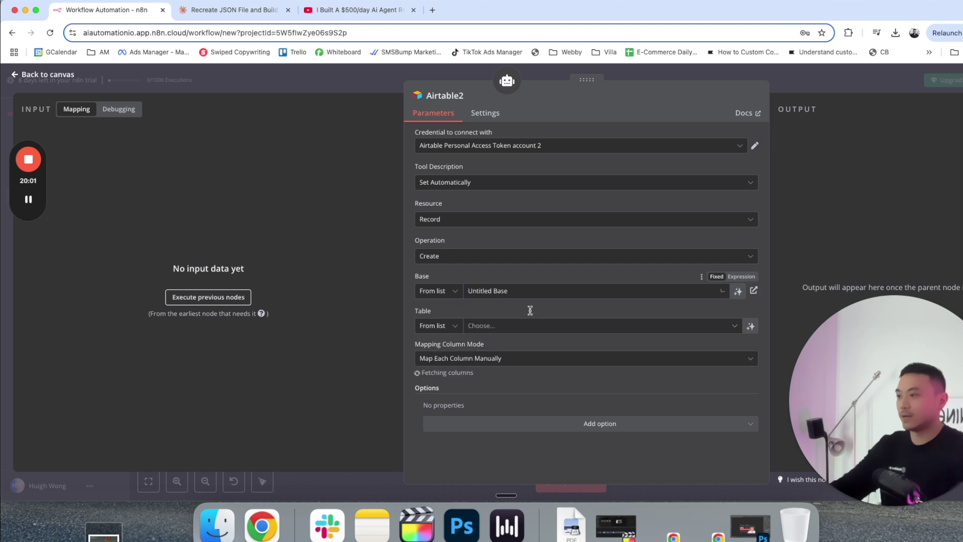
click(502, 326)
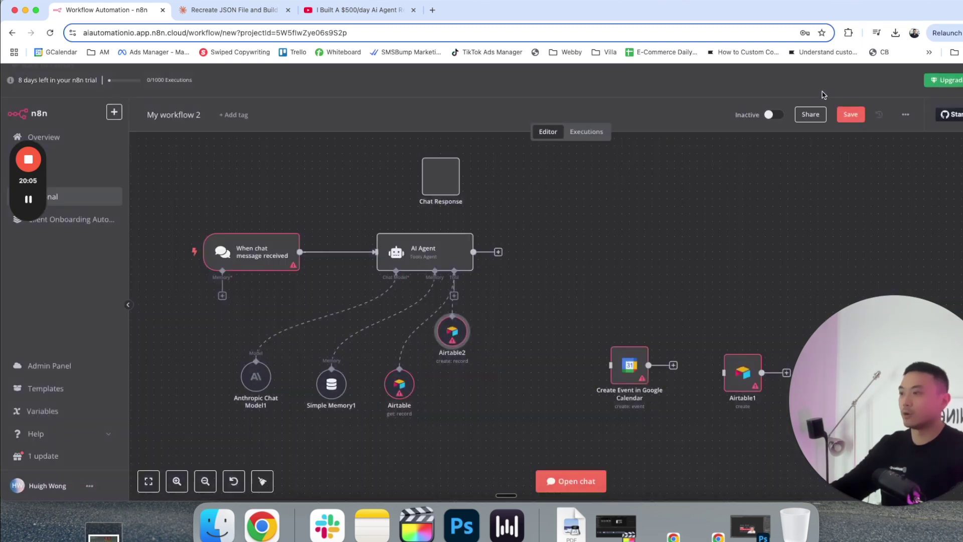
Step: Place the new Airtable create-record tool beside the get-record Airtable tool and delete the unconnected Airtable1 node
click(826, 92)
drag(476, 348, 453, 384)
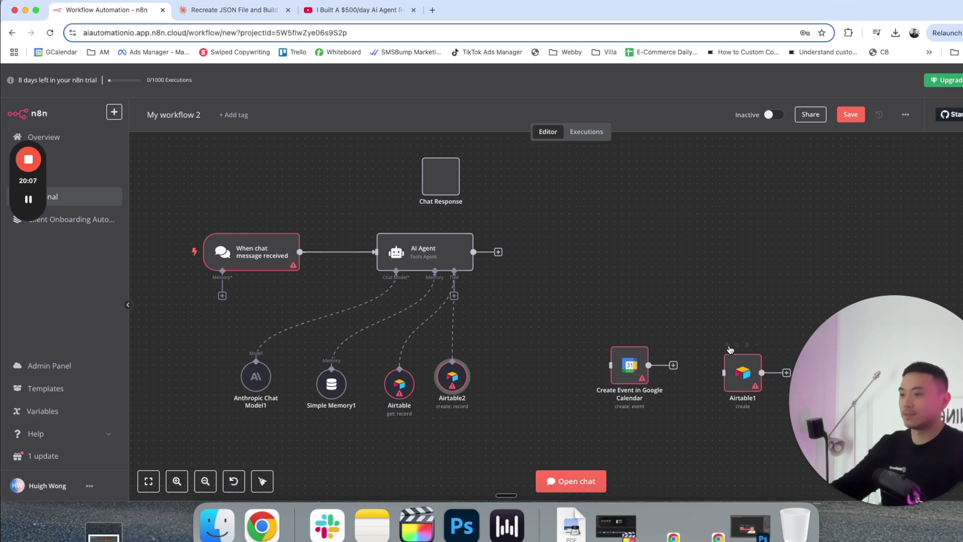
click(744, 372)
key(Delete)
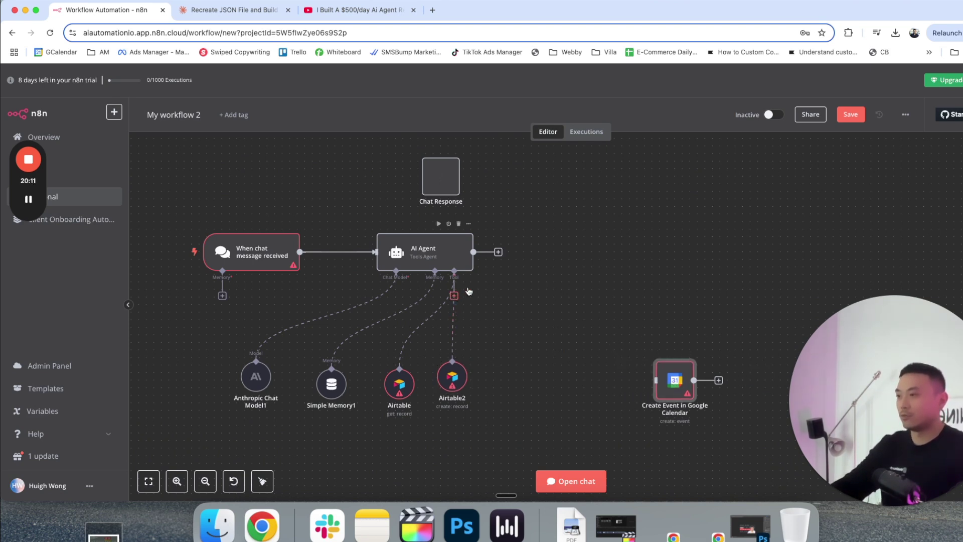
Step: Attach a Google Calendar Tool to the AI Agent, place it at the row's right end, and delete the unconnected Create Event in Google Calendar node
click(454, 296)
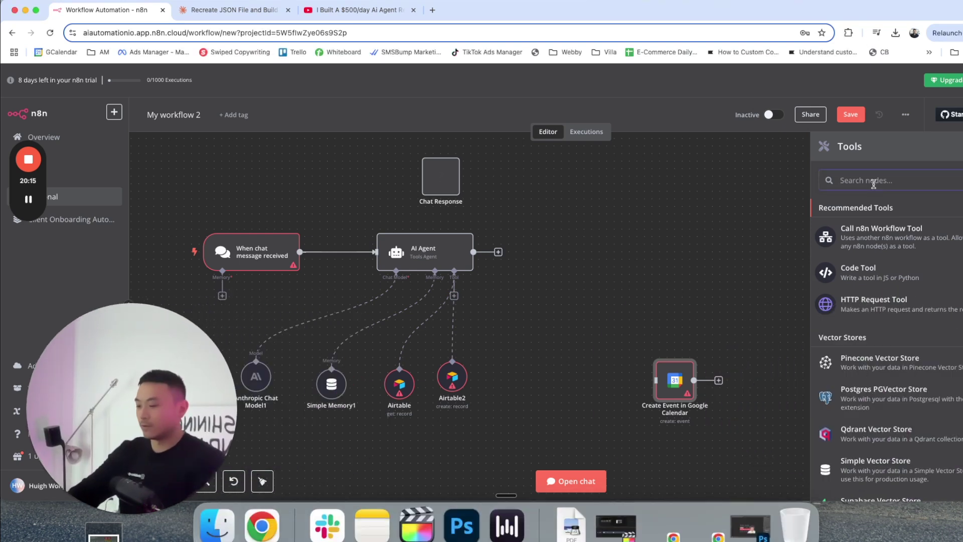
text(google ca)
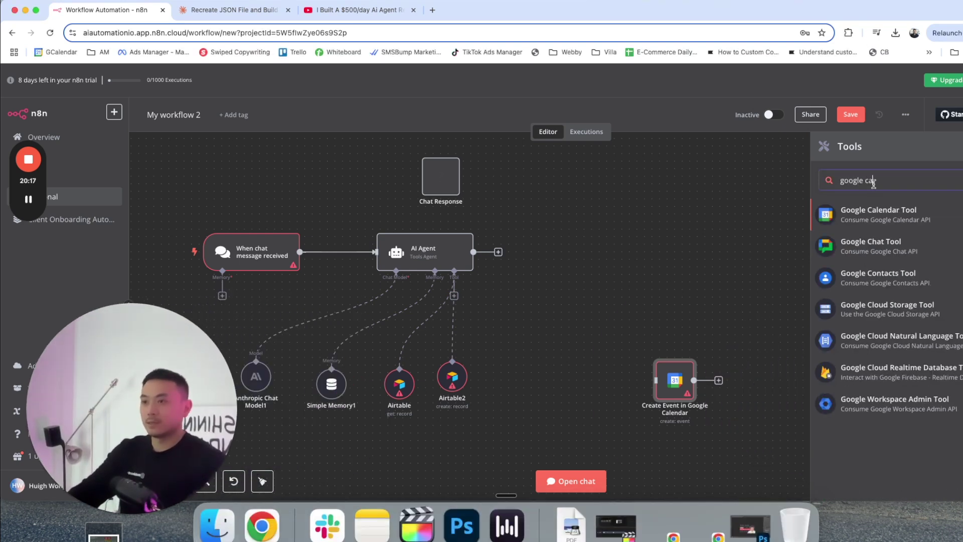
key(Return)
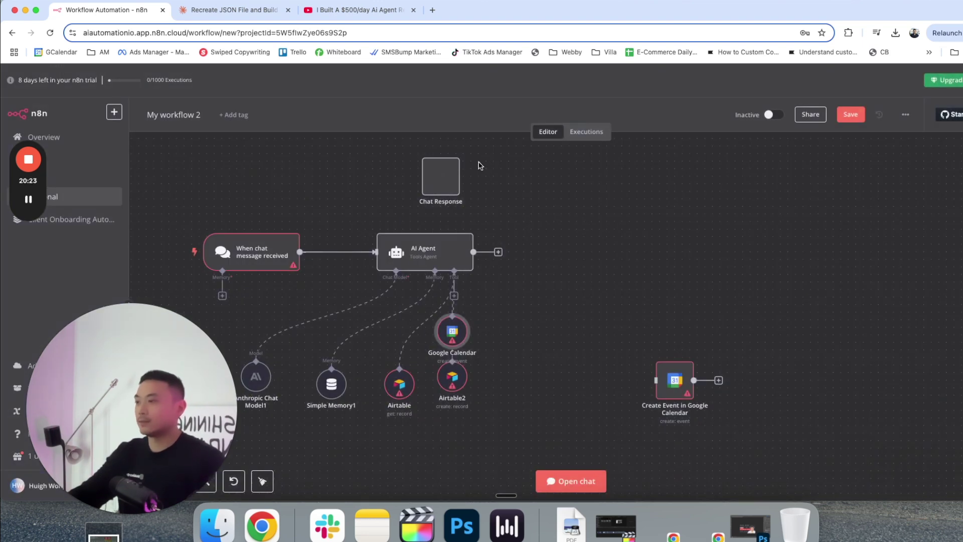
click(825, 85)
drag(465, 344, 526, 382)
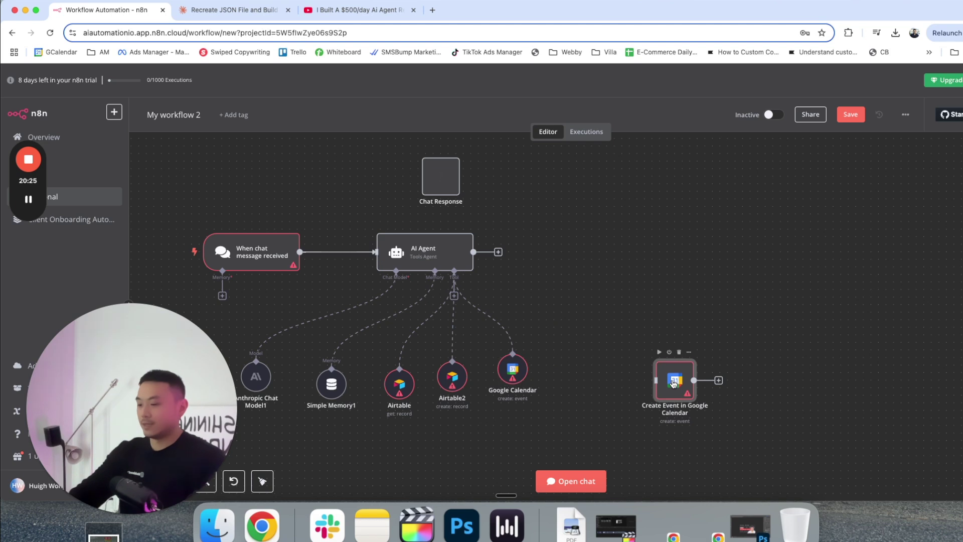
key(Delete)
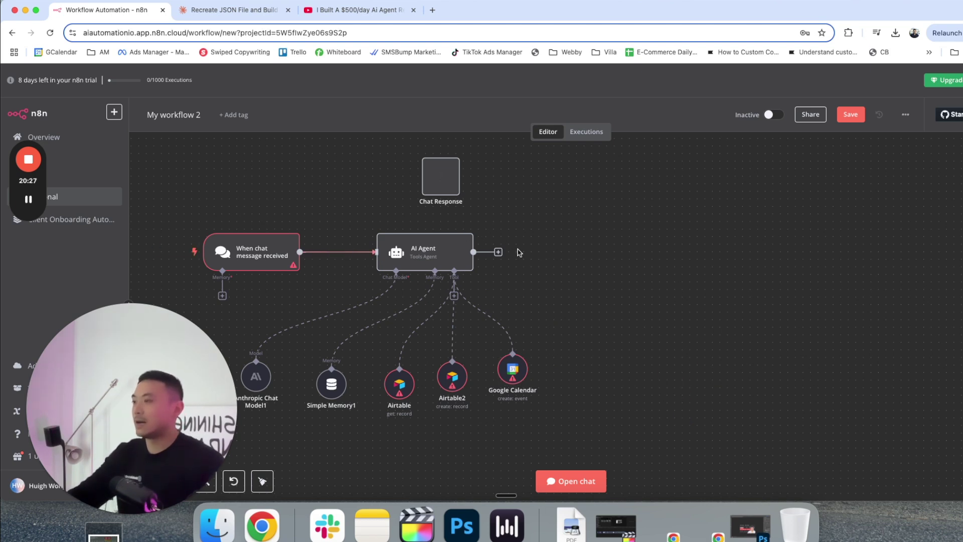
Step: Connect a Slack node with the Send a message action after the AI Agent, spacing both nodes out along the main line
click(498, 253)
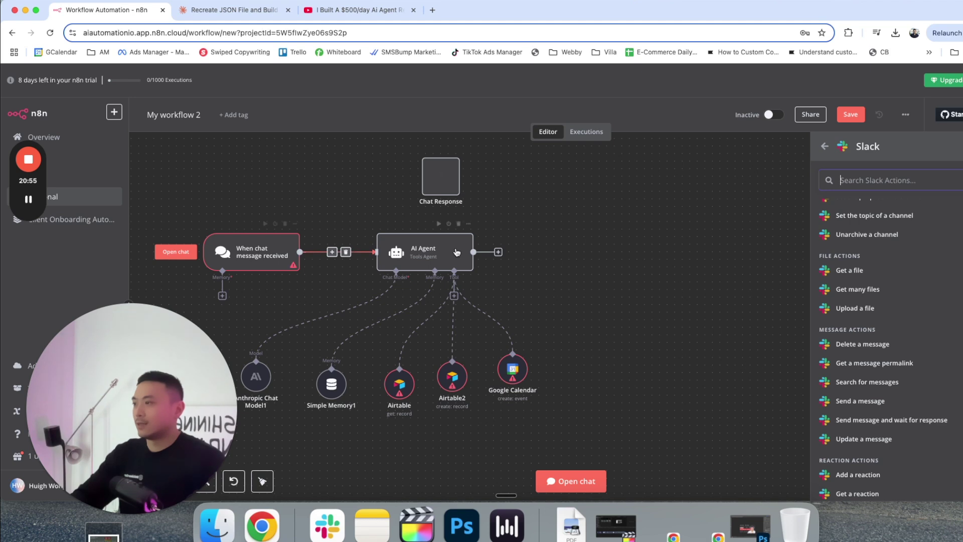
drag(457, 253, 458, 247)
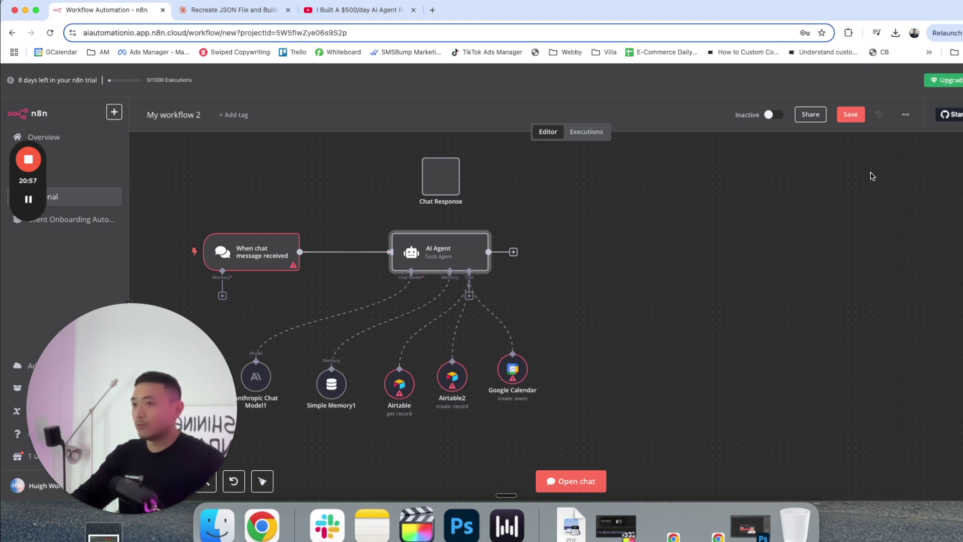
key(Tab)
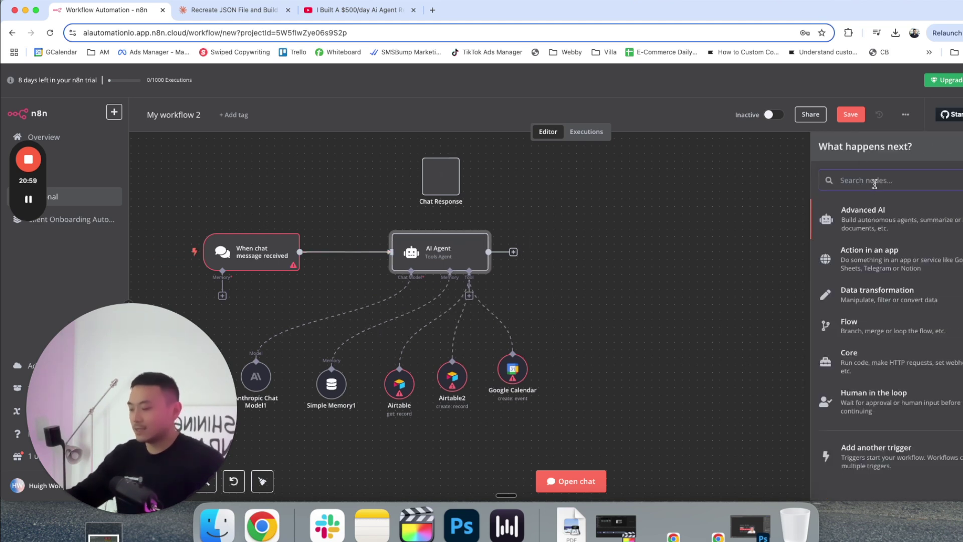
text(slack)
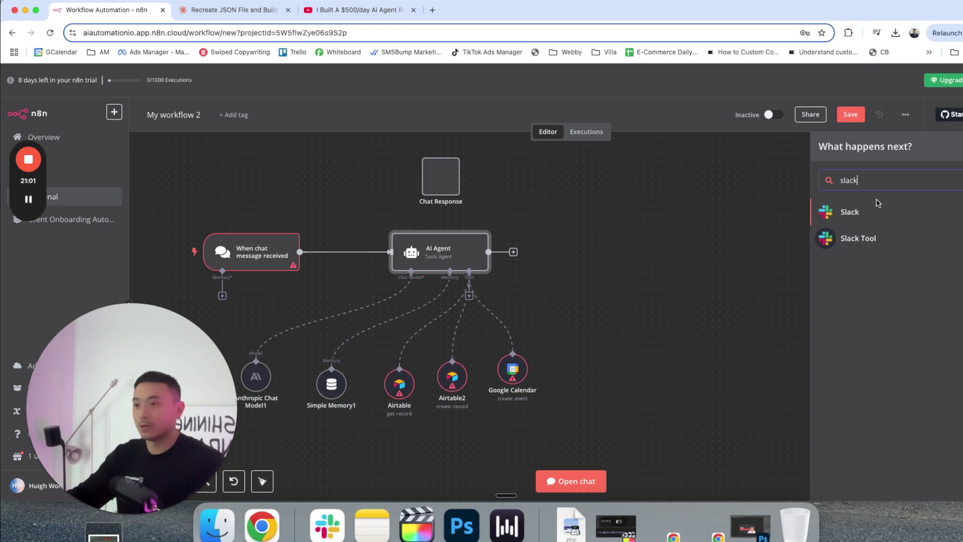
click(872, 214)
scroll(936, 284, down, 6)
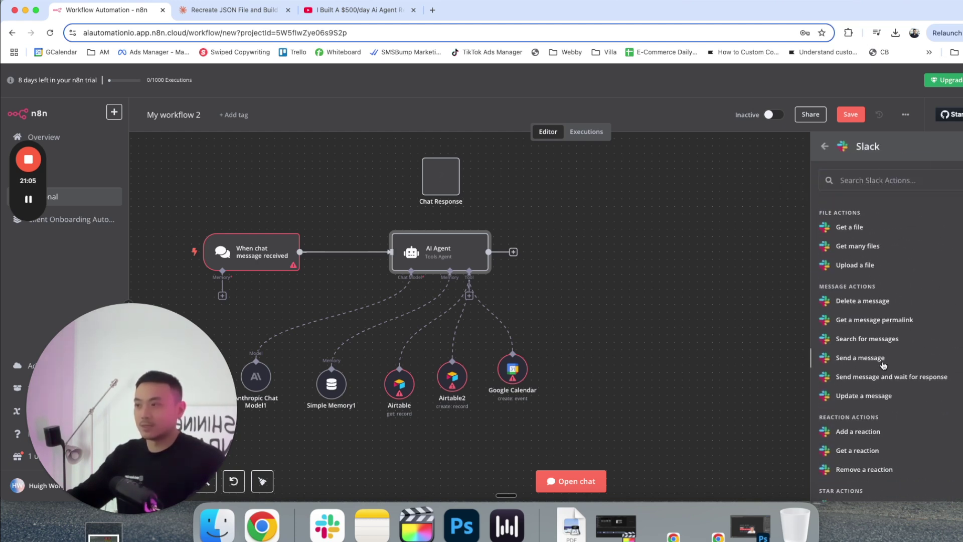
click(884, 364)
click(844, 78)
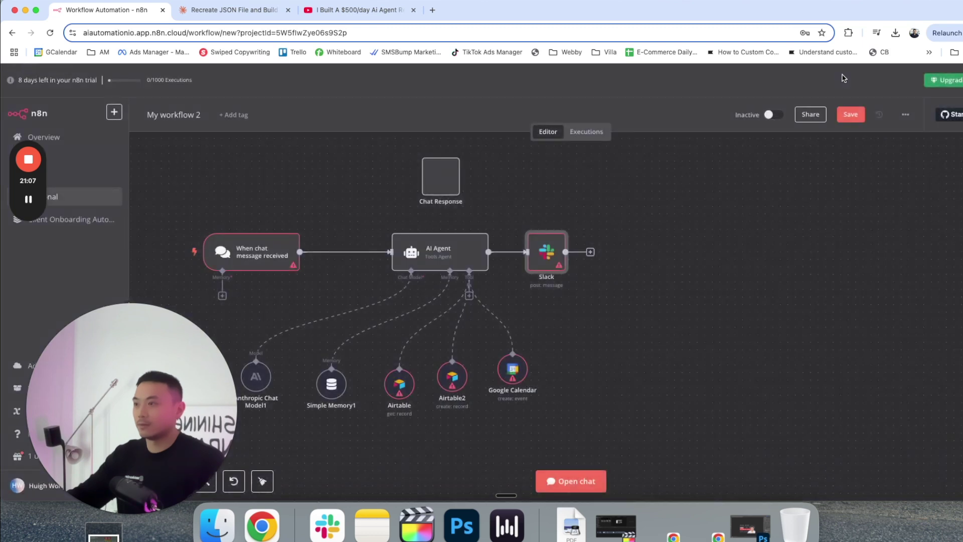
drag(545, 253, 568, 254)
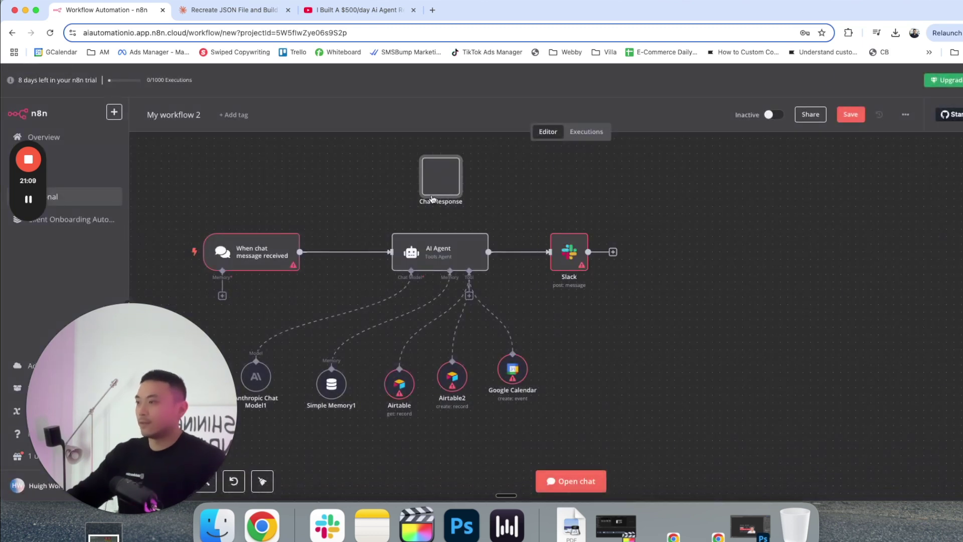
Step: Delete the blank Chat Response node and shift all remaining workflow nodes to the right on the canvas
key(Delete)
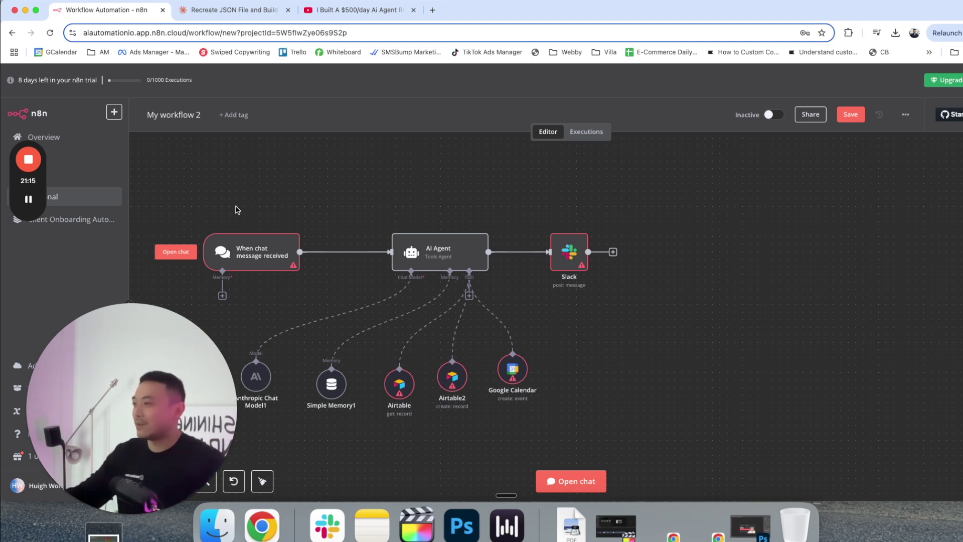
drag(231, 204, 593, 441)
drag(582, 260, 672, 261)
drag(237, 258, 326, 258)
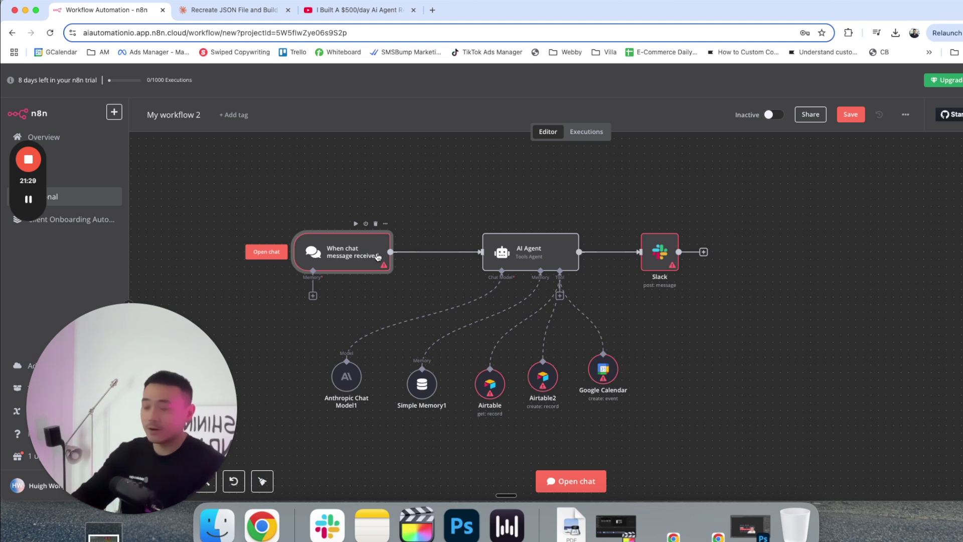
Step: Switch to the n8n Projects project in Claude and examine the OpenAI node configuration and explanation in n8n Instructions.pdf
click(233, 10)
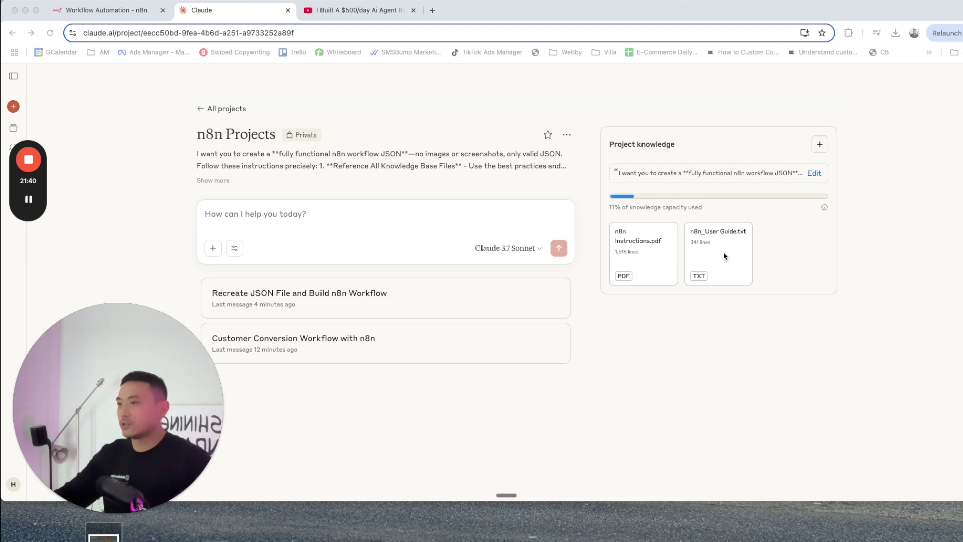
mouse_move(627, 236)
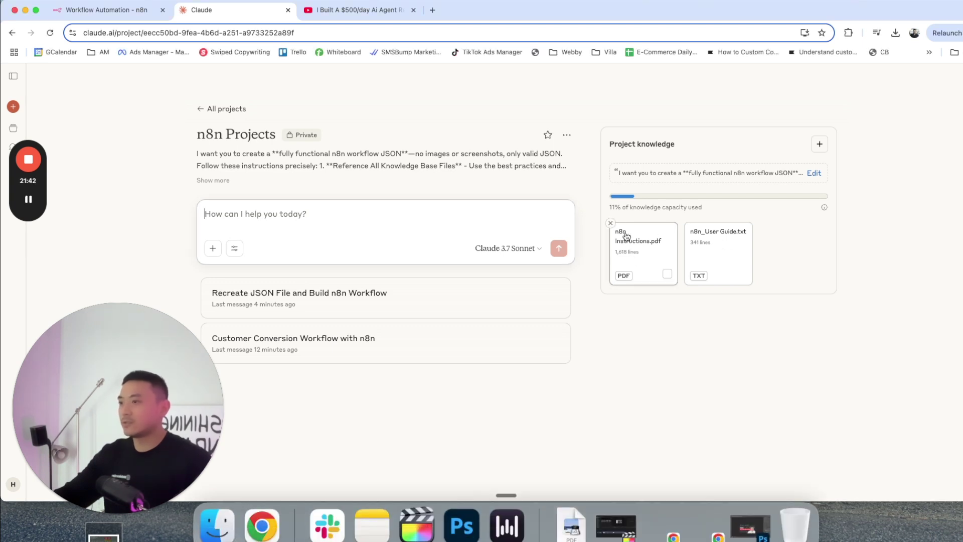
click(643, 255)
scroll(506, 243, down, 8)
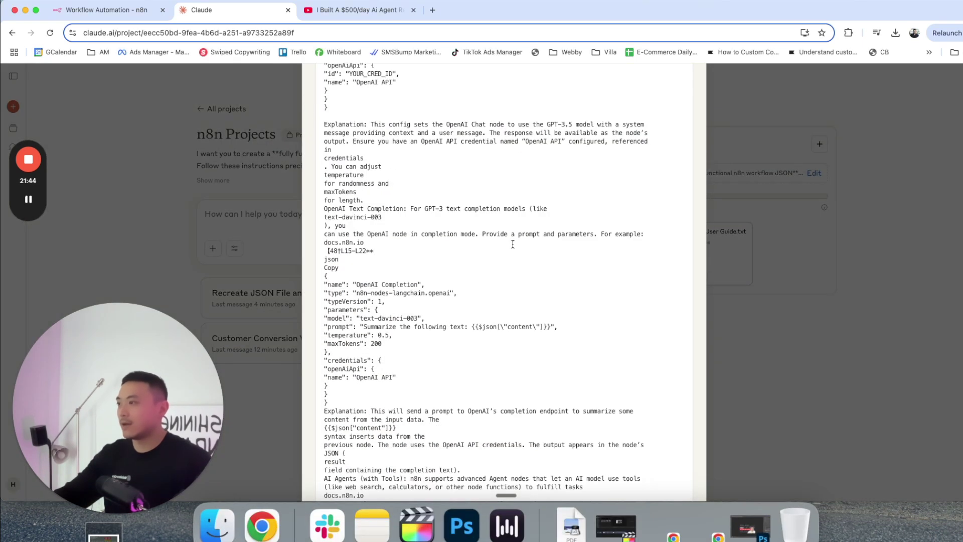
scroll(392, 206, up, 1)
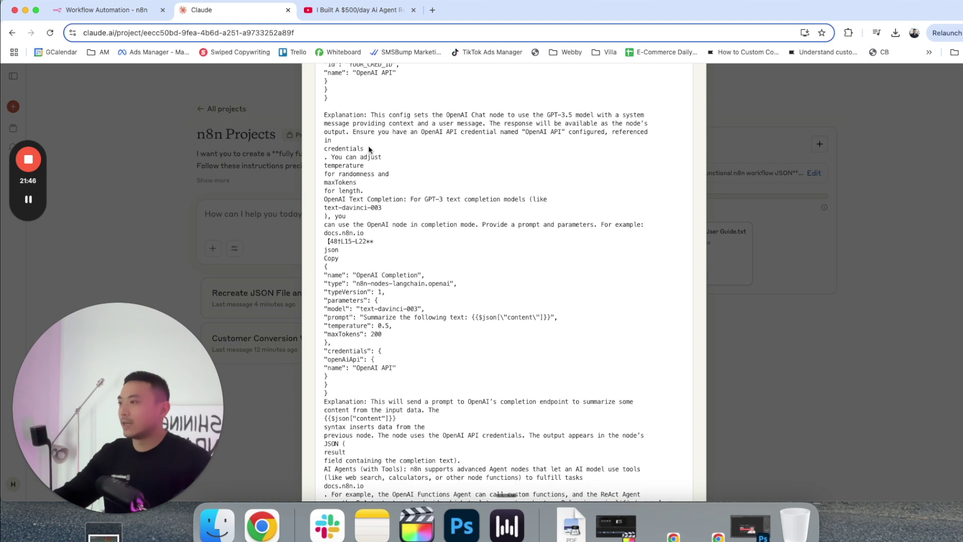
drag(357, 275, 414, 275)
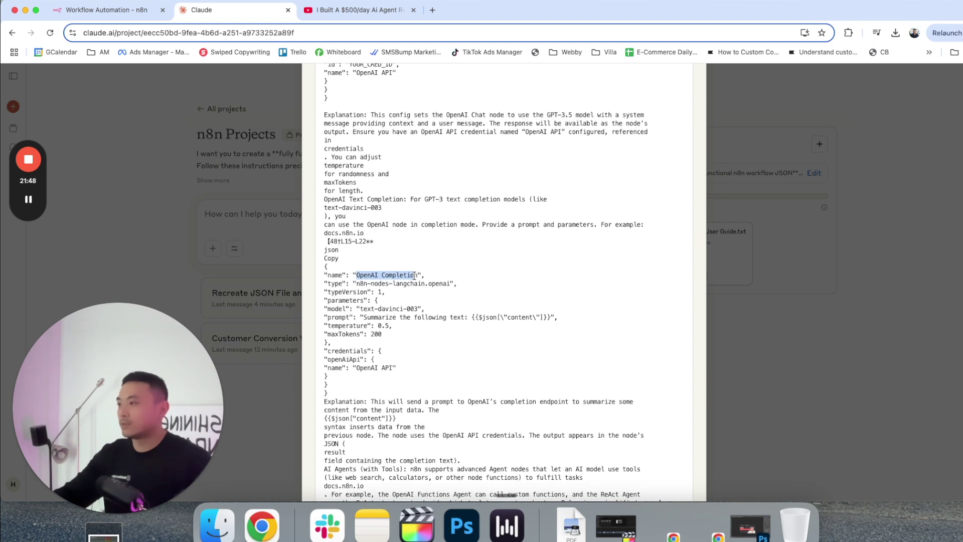
click(415, 275)
scroll(382, 260, down, 3)
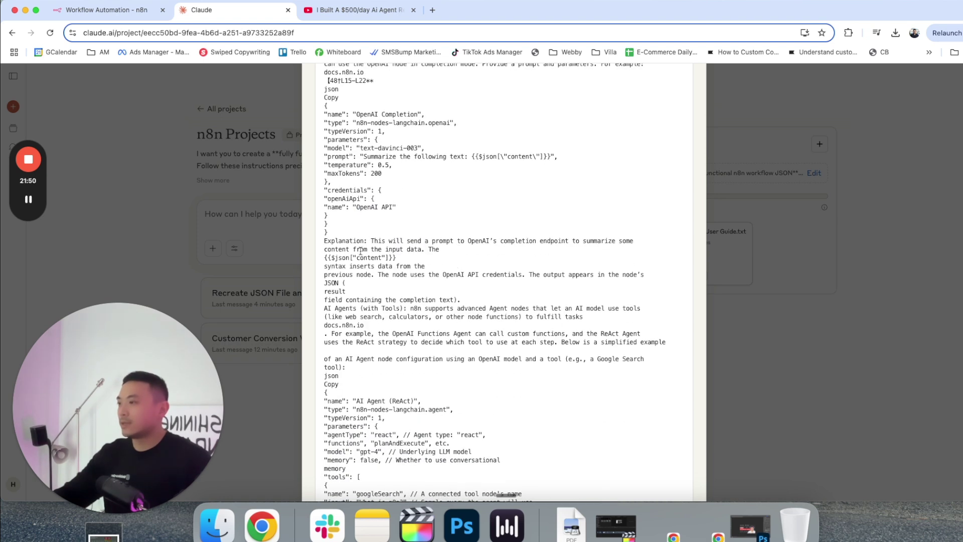
drag(364, 239, 520, 254)
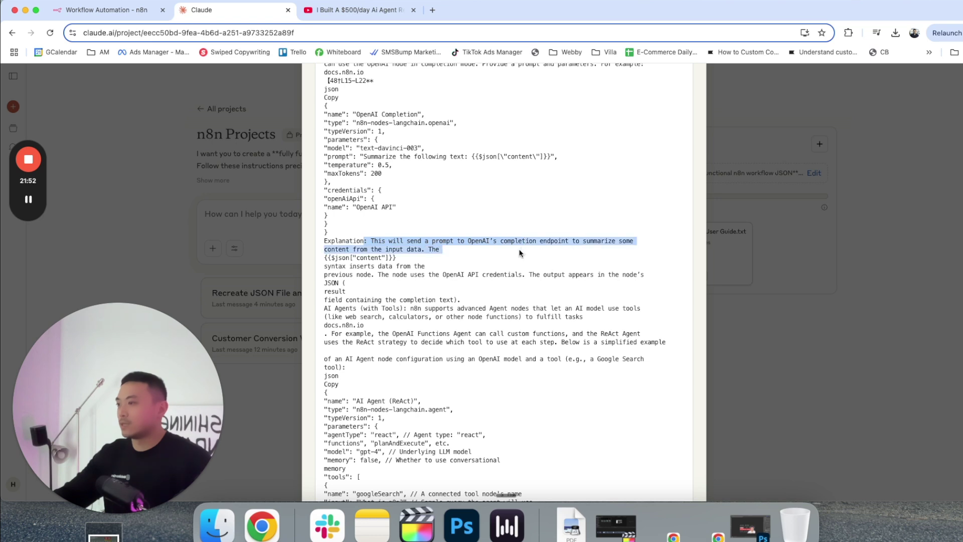
click(472, 251)
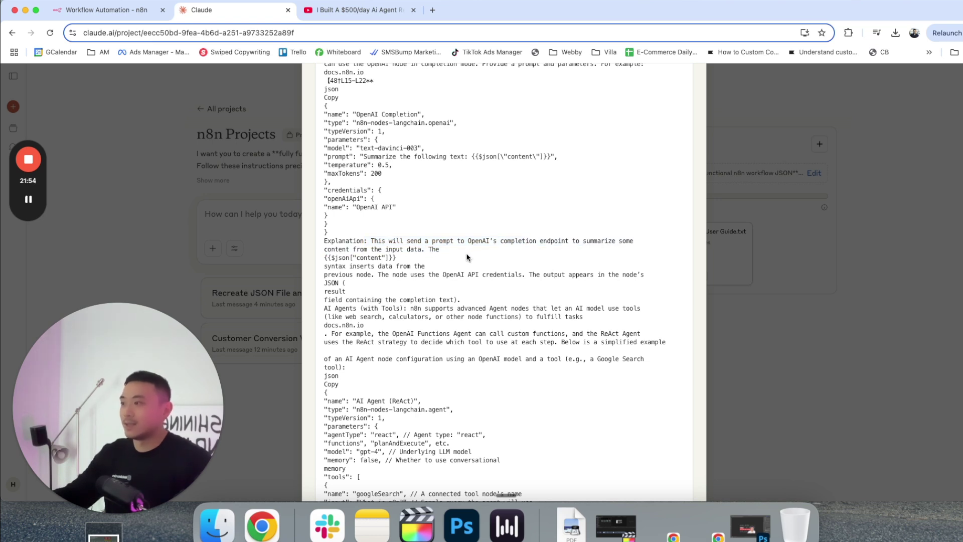
drag(323, 258, 381, 259)
click(430, 270)
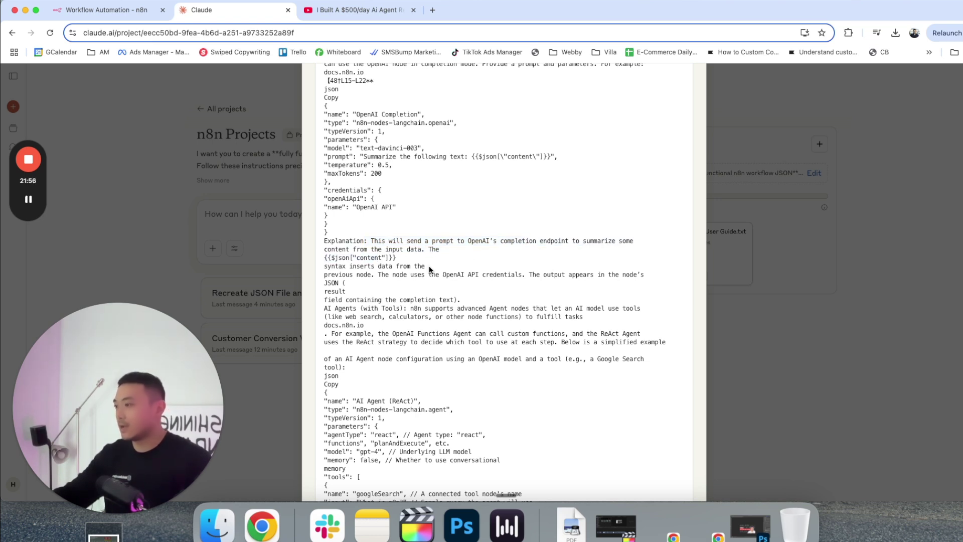
Step: Review the AI Agent, HTTP request, webhook and code node examples further down n8n Instructions.pdf
scroll(430, 269, down, 15)
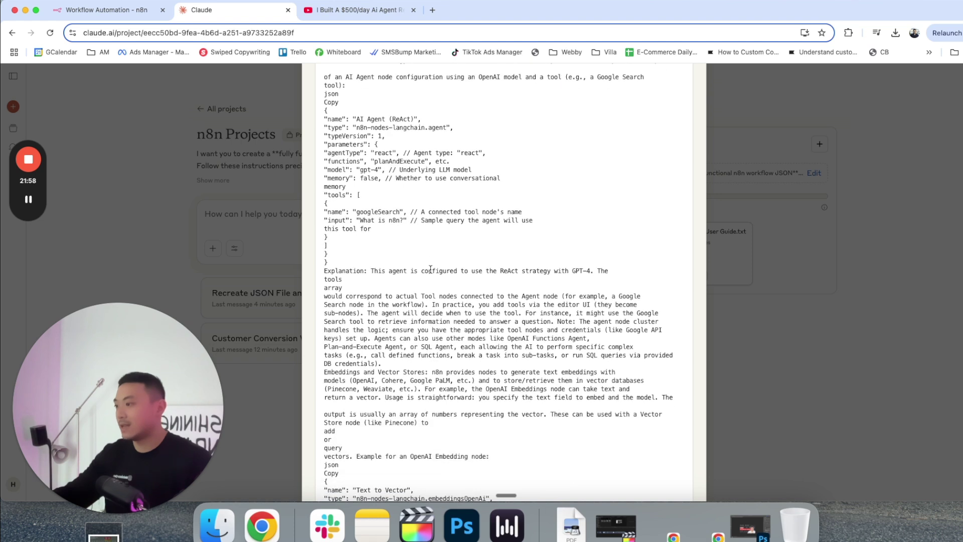
scroll(430, 270, down, 15)
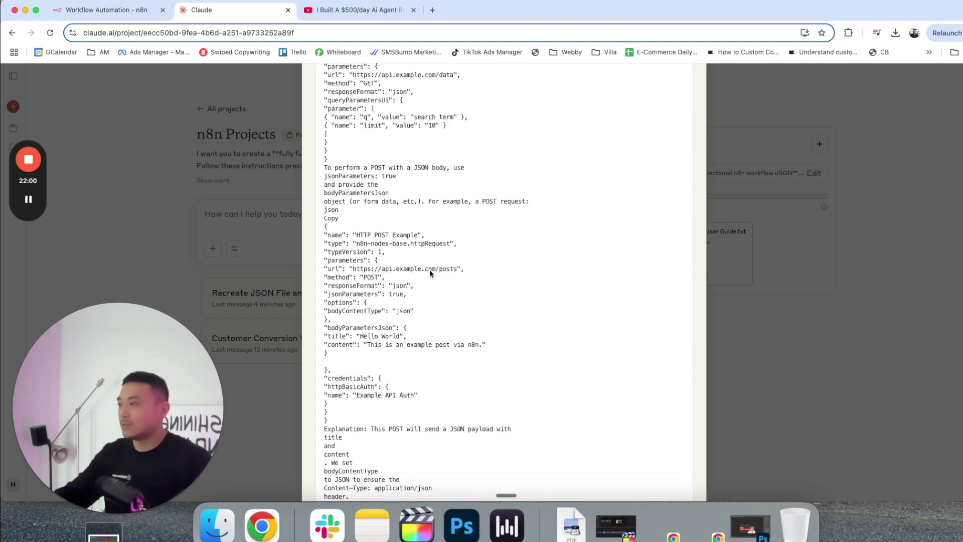
scroll(434, 274, down, 10)
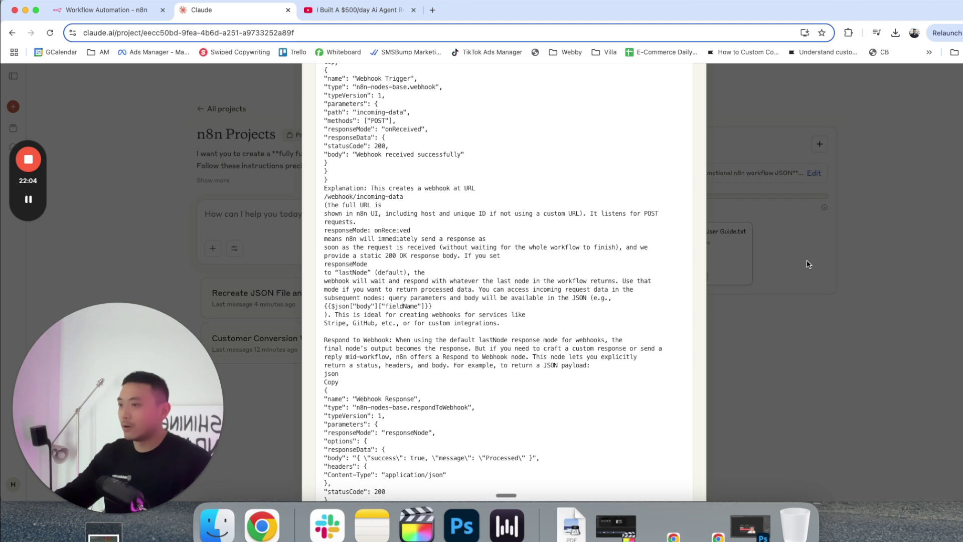
scroll(524, 255, down, 10)
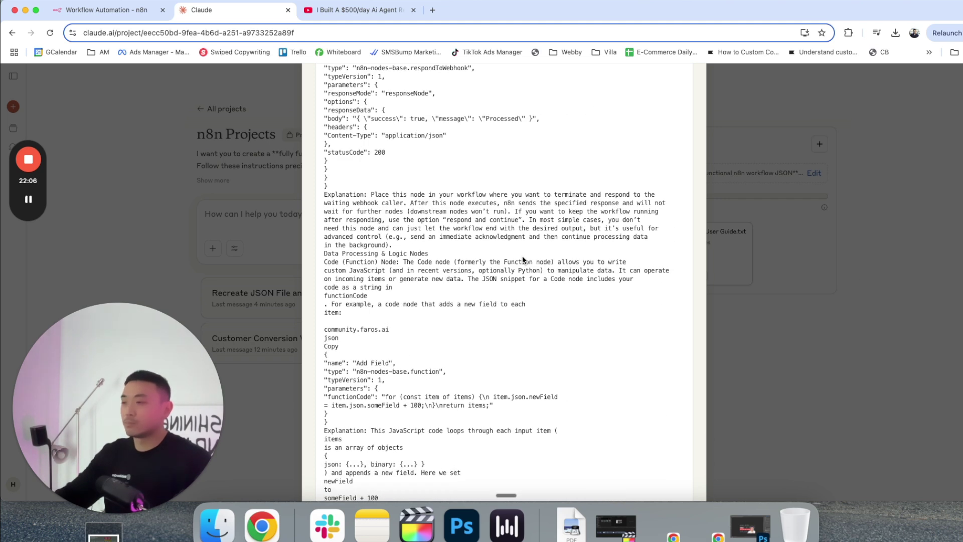
Step: Examine the Switch and Set node examples further down n8n Instructions.pdf, and close the file preview
scroll(523, 259, down, 20)
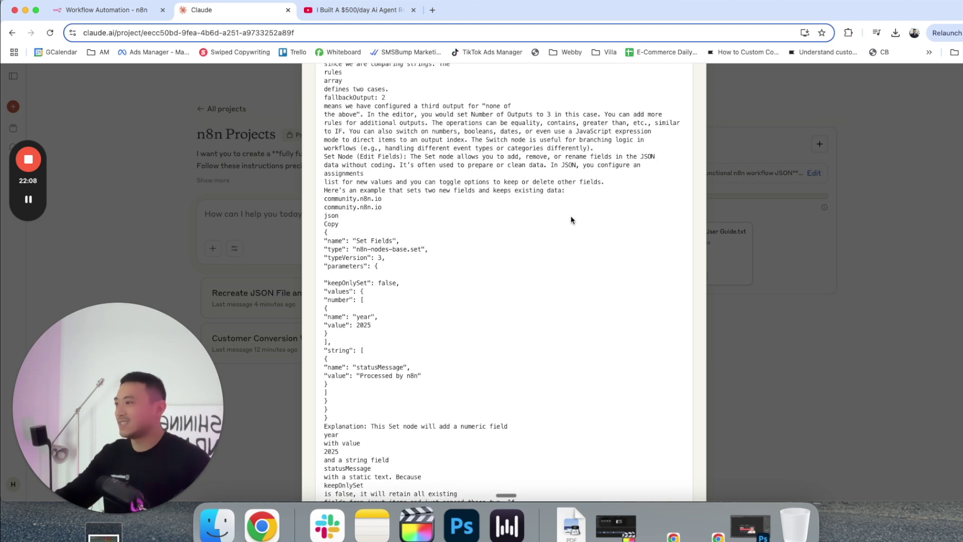
click(891, 245)
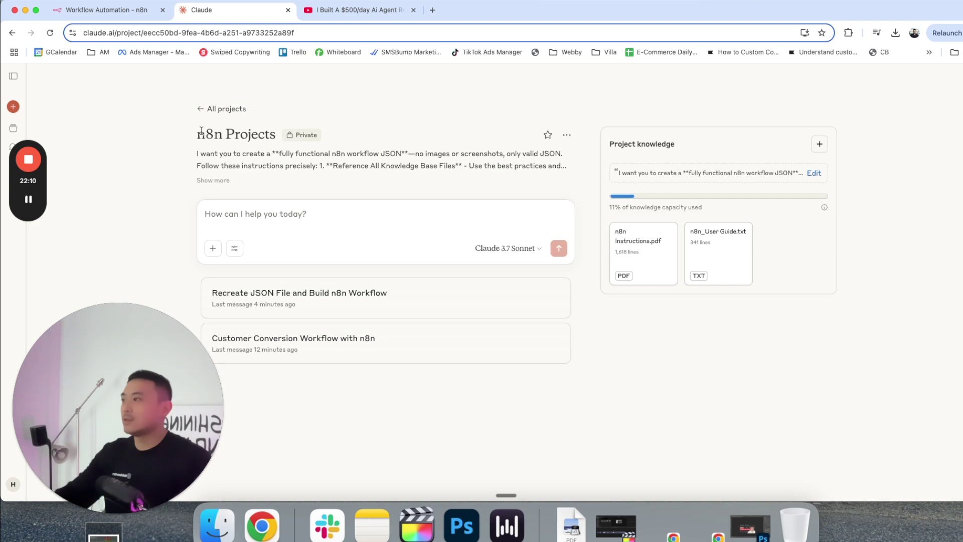
Step: Create a new personal project named test, and view its project instructions editor without adding anything
click(201, 113)
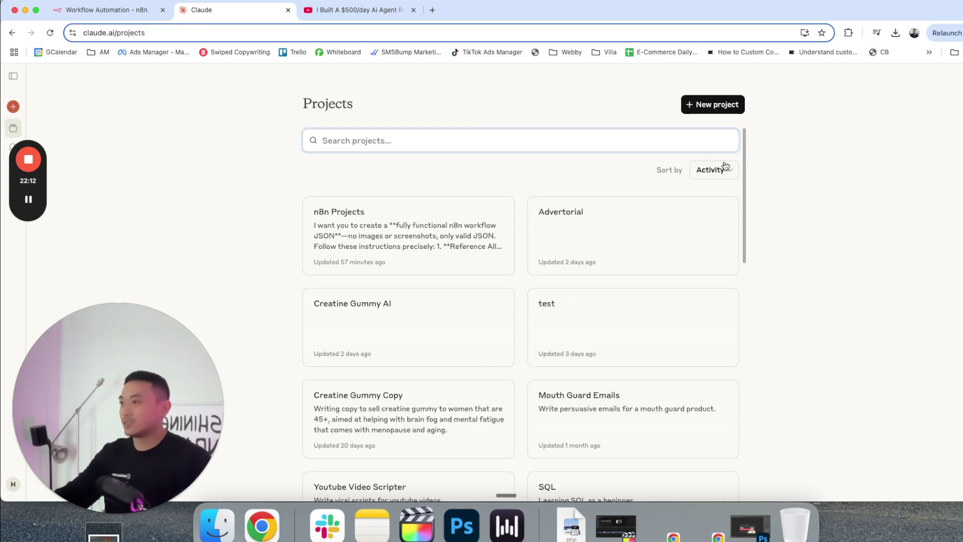
click(710, 108)
click(445, 165)
text(test)
click(473, 206)
click(615, 271)
click(670, 180)
click(910, 215)
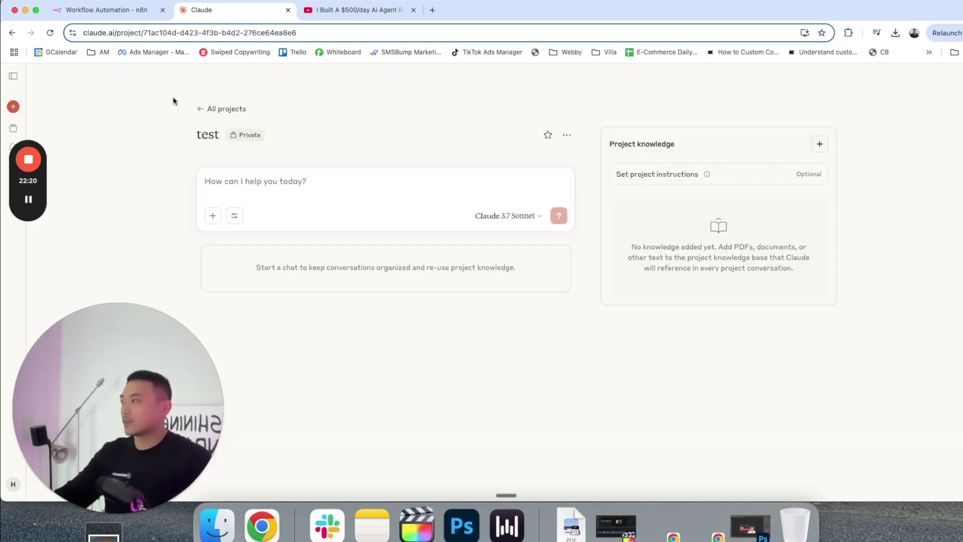
Step: Return to n8n Projects and read through its project instructions, highlighting the Reference All Knowledge Base Files heading
click(11, 33)
click(12, 33)
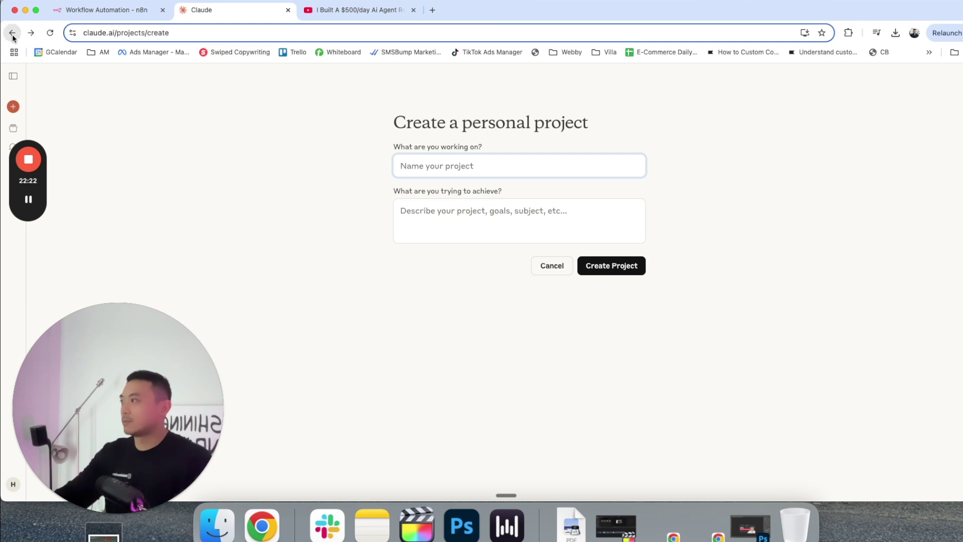
click(569, 212)
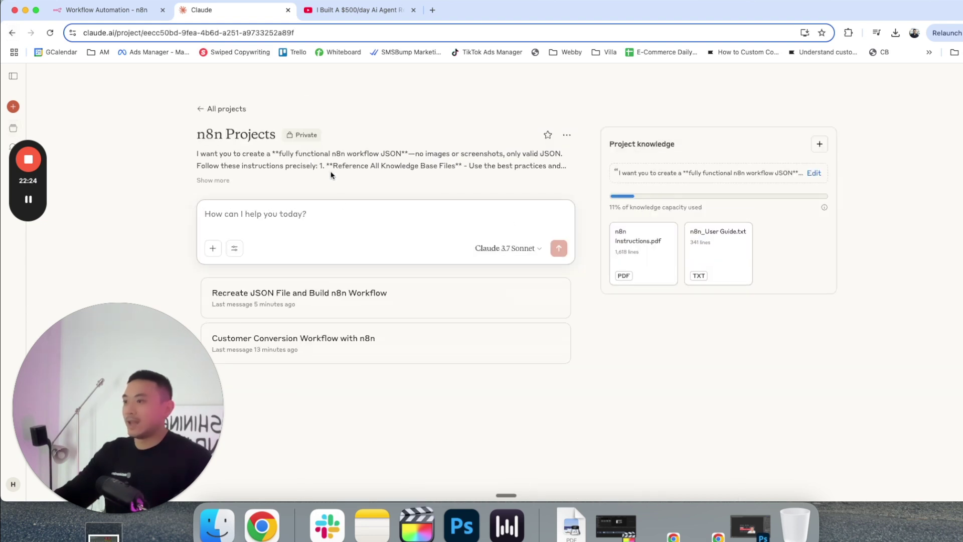
click(813, 173)
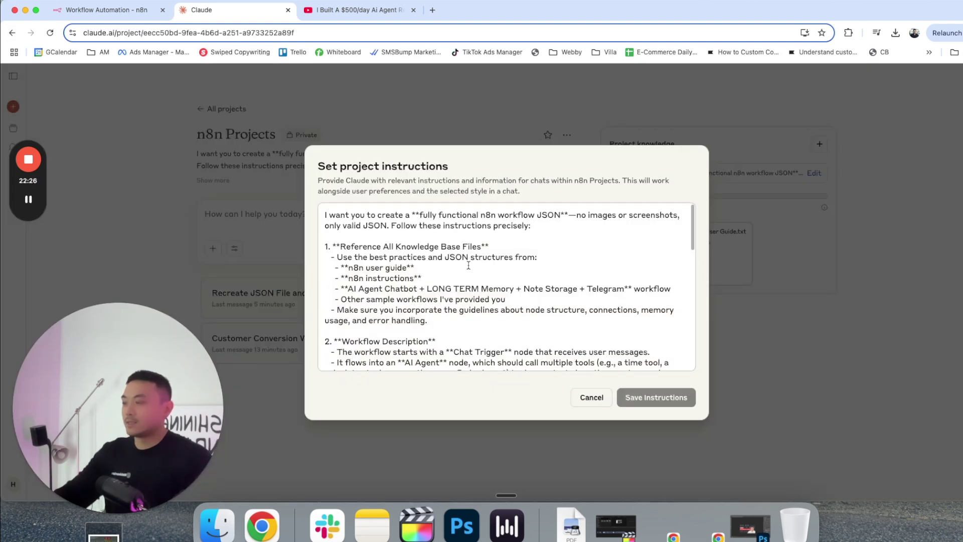
scroll(535, 255, down, 15)
scroll(535, 254, up, 20)
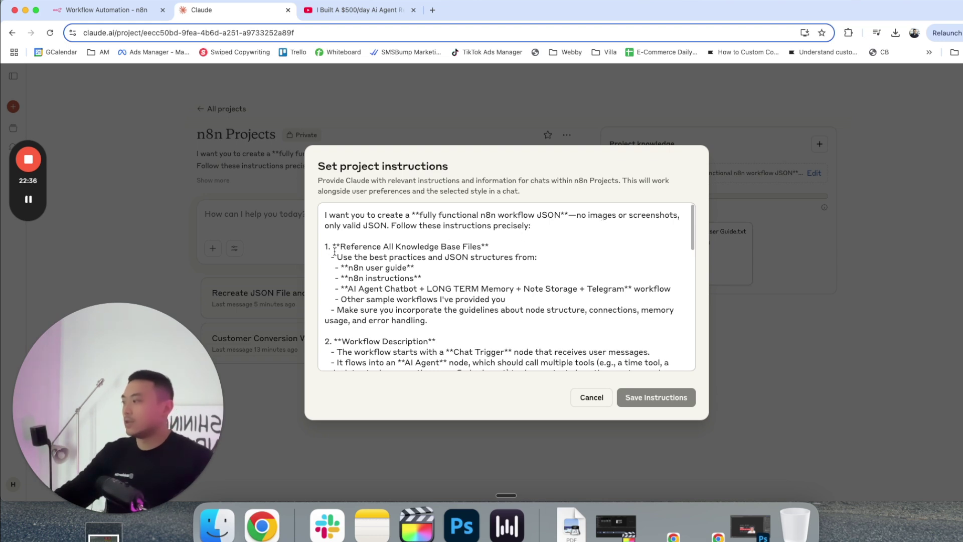
drag(342, 247, 487, 249)
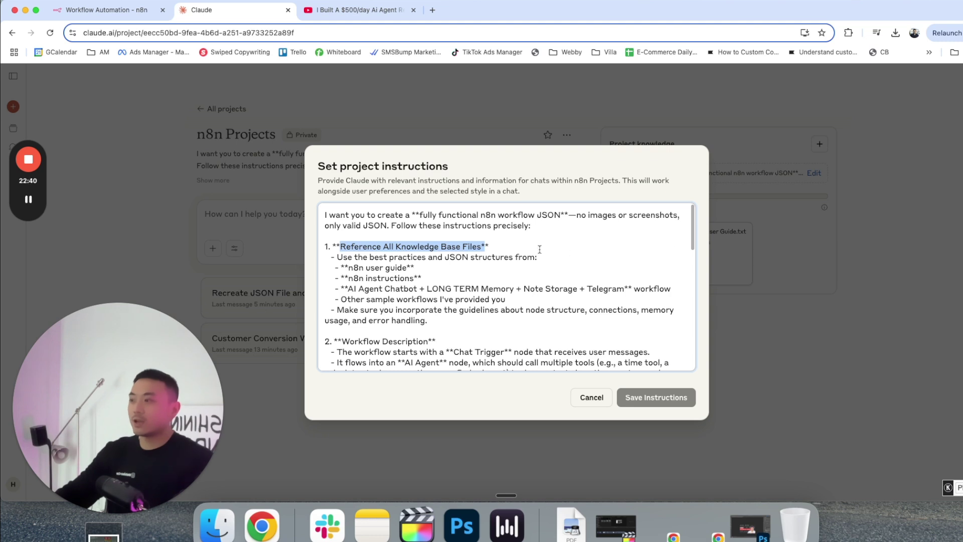
click(839, 248)
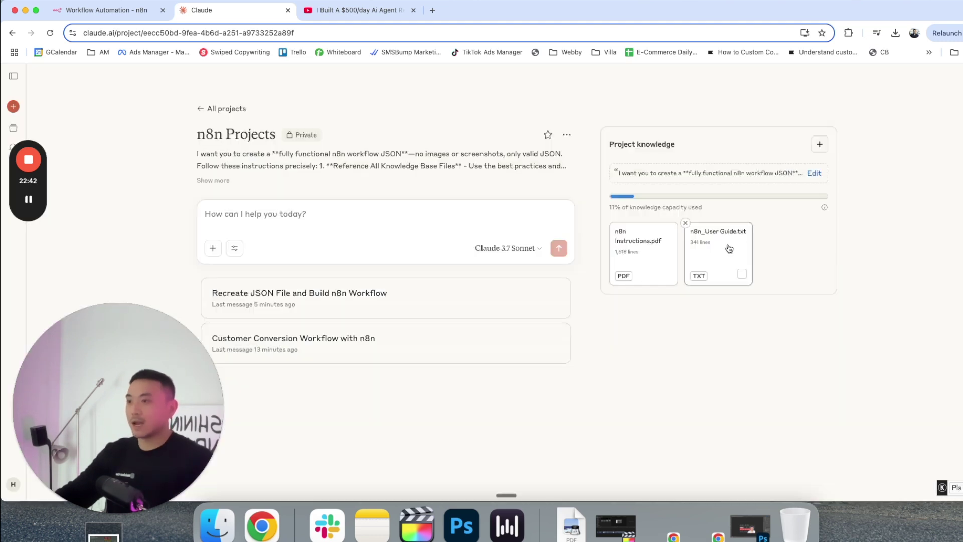
Step: Re-examine the knowledge file references in the n8n Projects instructions, and read the remaining instructions below them
click(711, 176)
drag(430, 273, 364, 275)
click(443, 270)
click(840, 243)
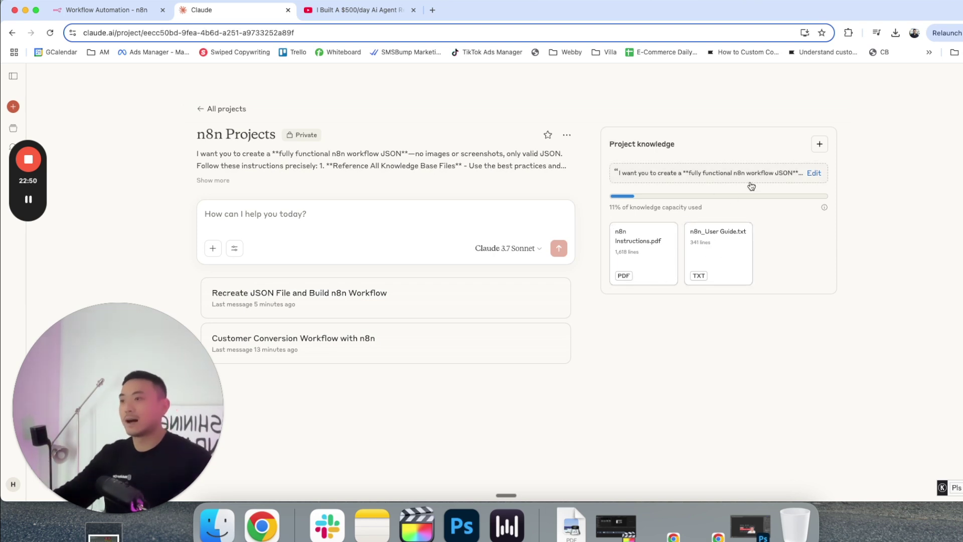
click(791, 172)
scroll(444, 275, down, 10)
scroll(444, 275, down, 8)
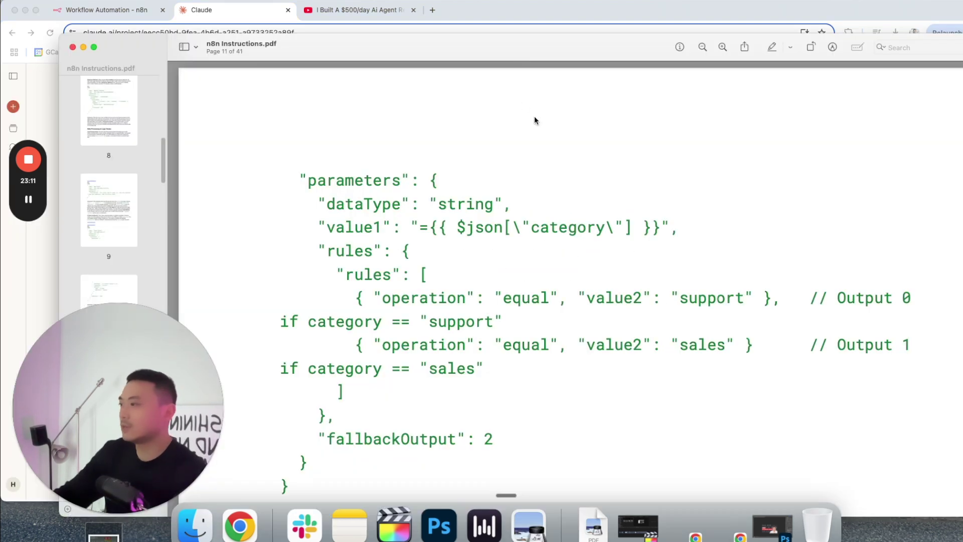
Step: Review the node snippets in the Preview copy of n8n Instructions.pdf back to its first page, and close the document
scroll(535, 121, down, 5)
scroll(534, 120, up, 10)
scroll(535, 120, up, 15)
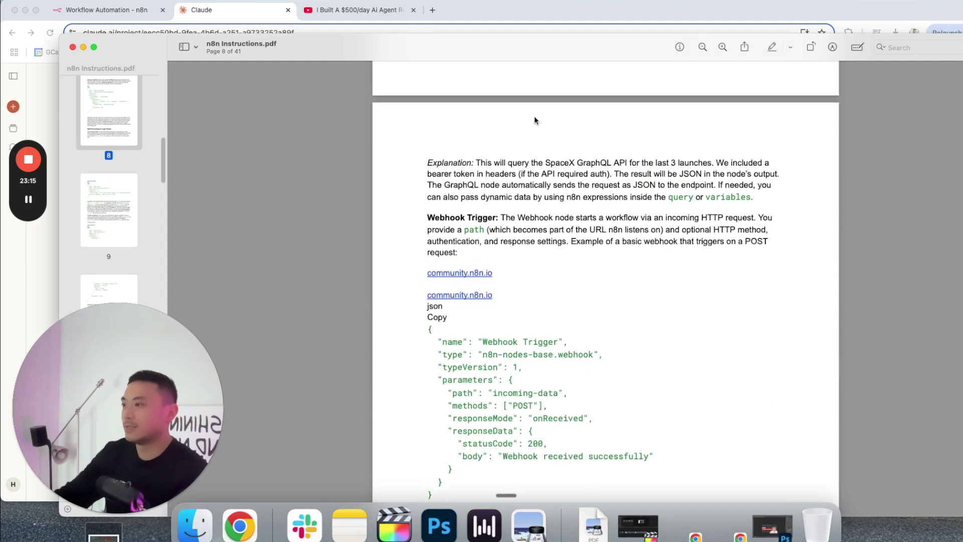
scroll(534, 121, up, 20)
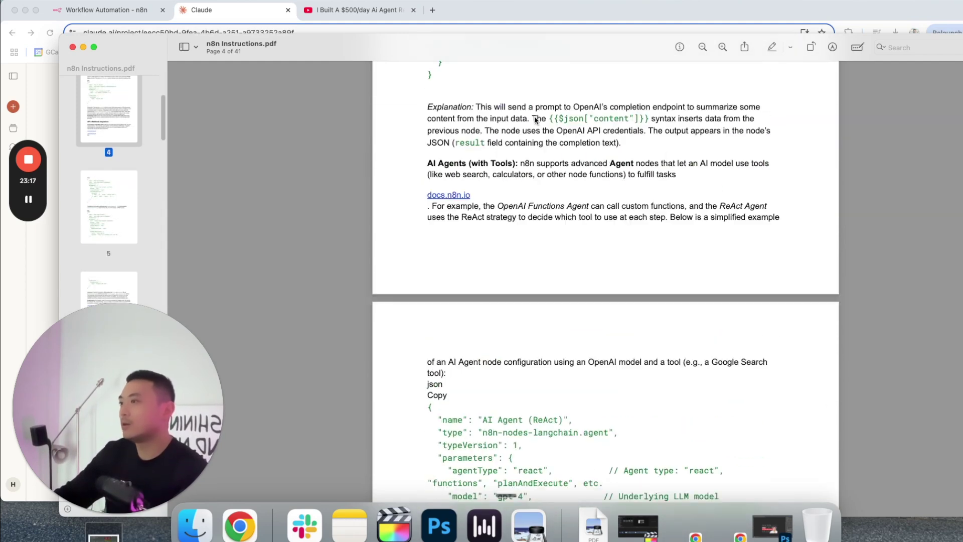
scroll(534, 121, up, 20)
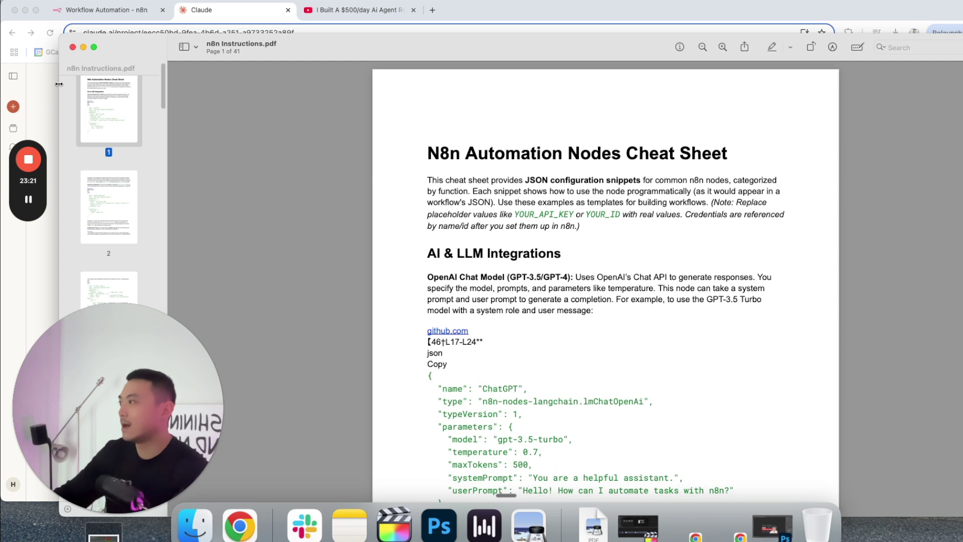
key(super+w)
mouse_move(620, 255)
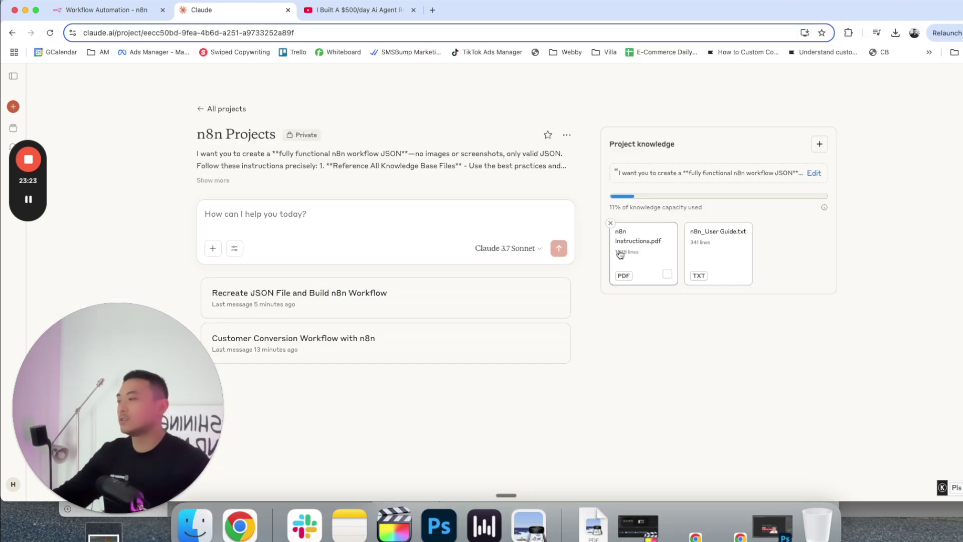